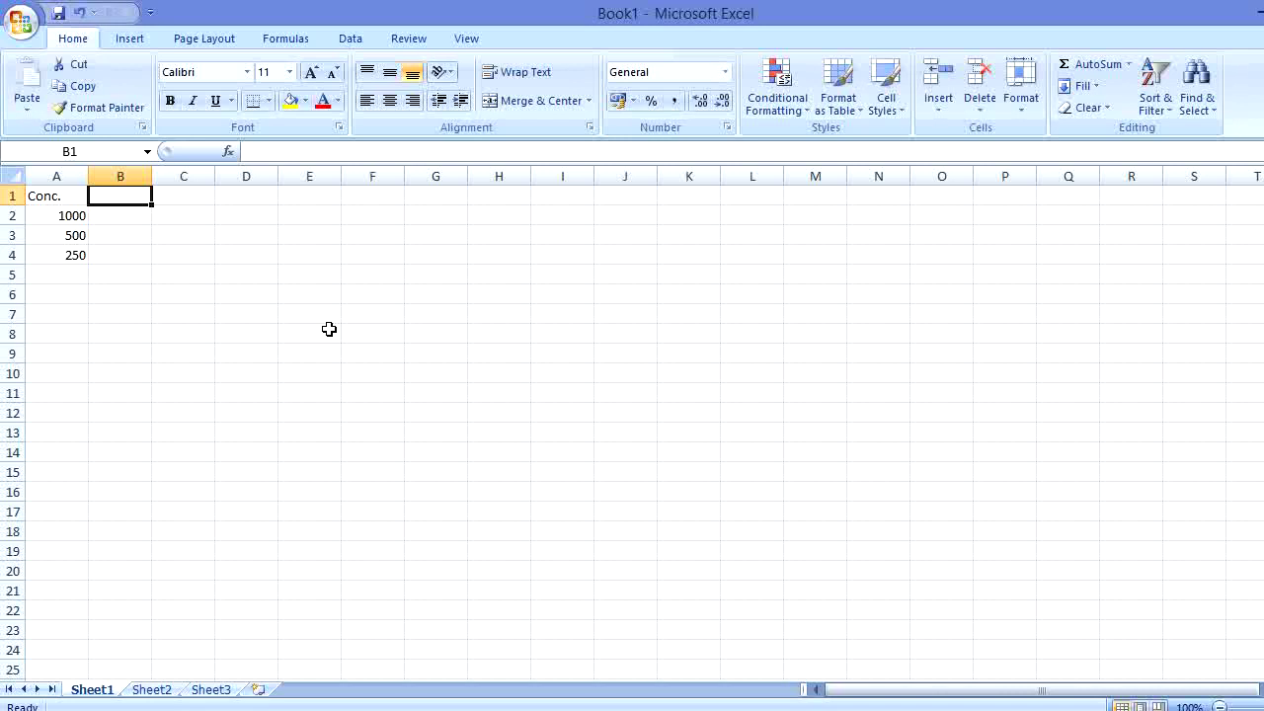
Enter the heading Effect in cell B1
{"action": "type", "text": "e"}
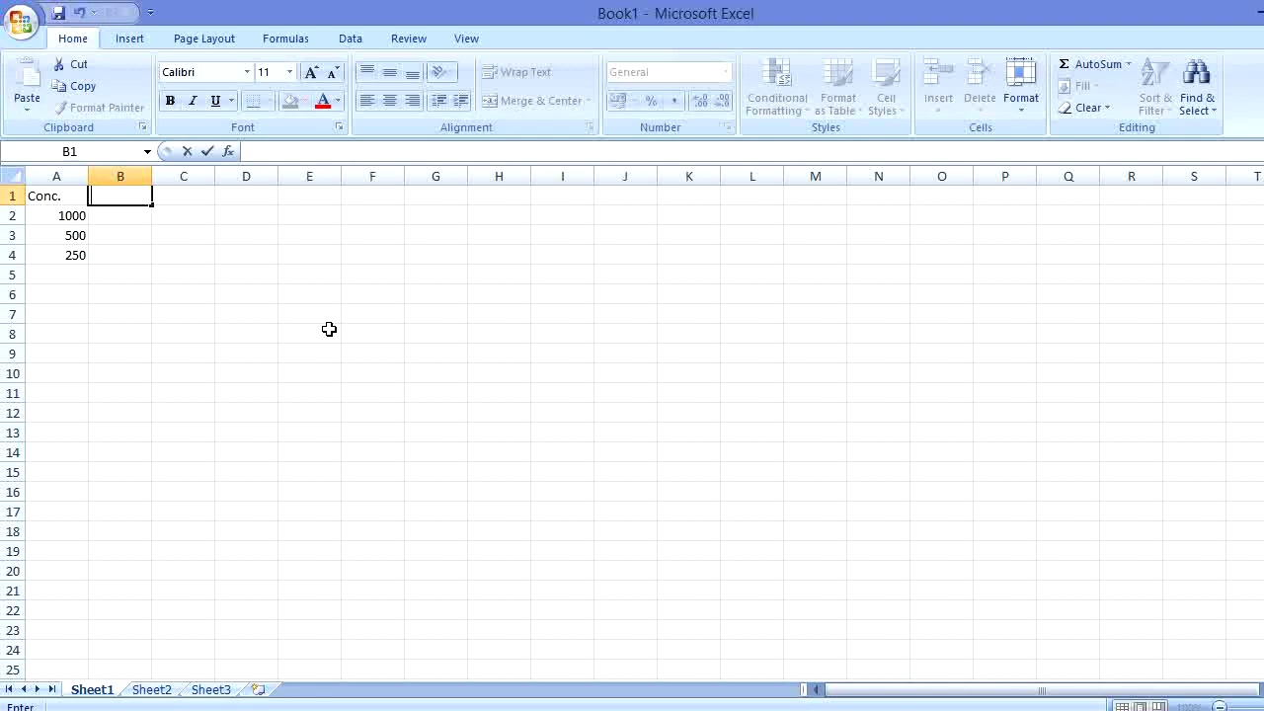
{"action": "key", "text": "Caps_Lock"}
{"action": "key", "text": "Caps_Lock"}
{"action": "type", "text": "ffect"}
{"action": "key", "text": "Return"}
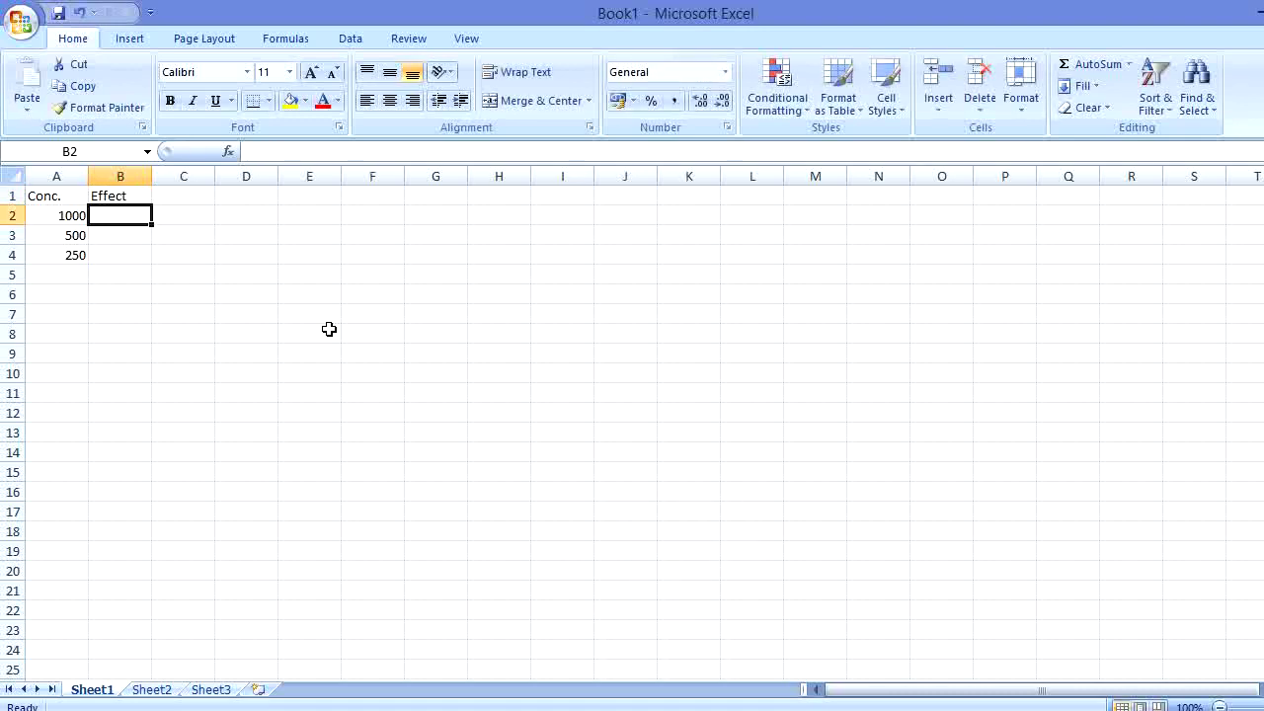
Enter the effect values 65, 45 and 35 in cells B2 to B4
{"action": "type", "text": "65"}
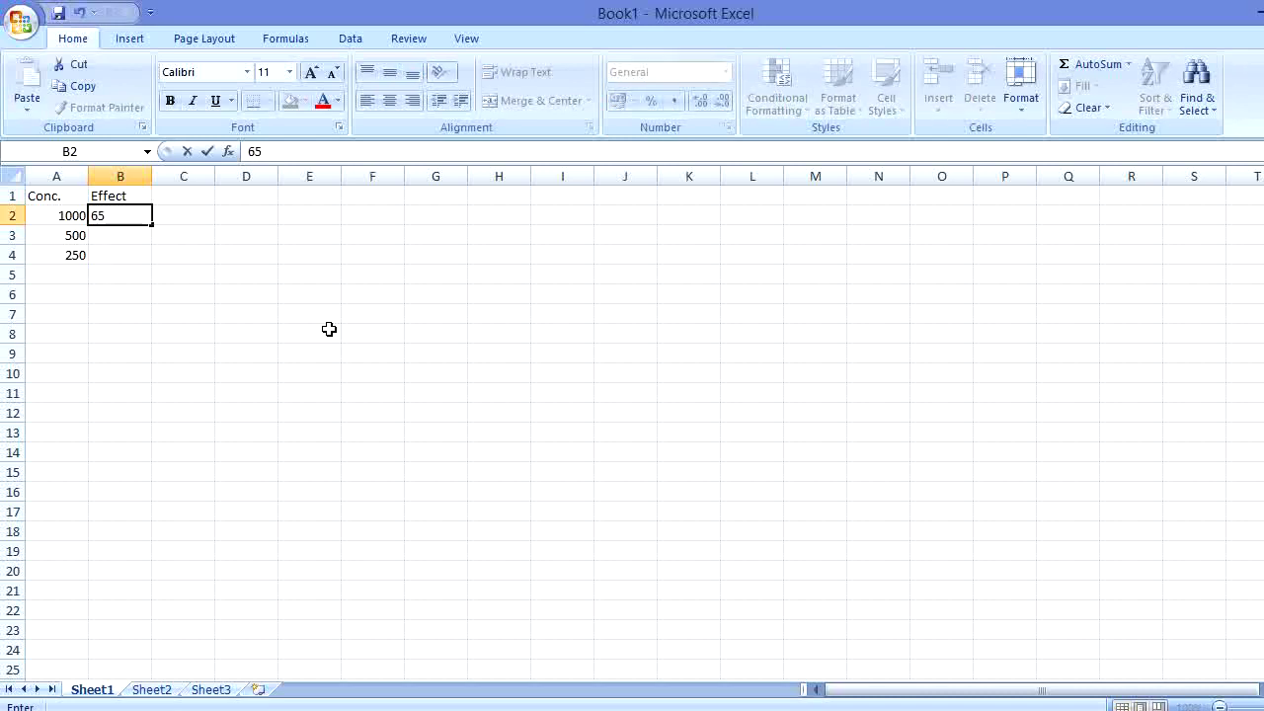
{"action": "key", "text": "Return"}
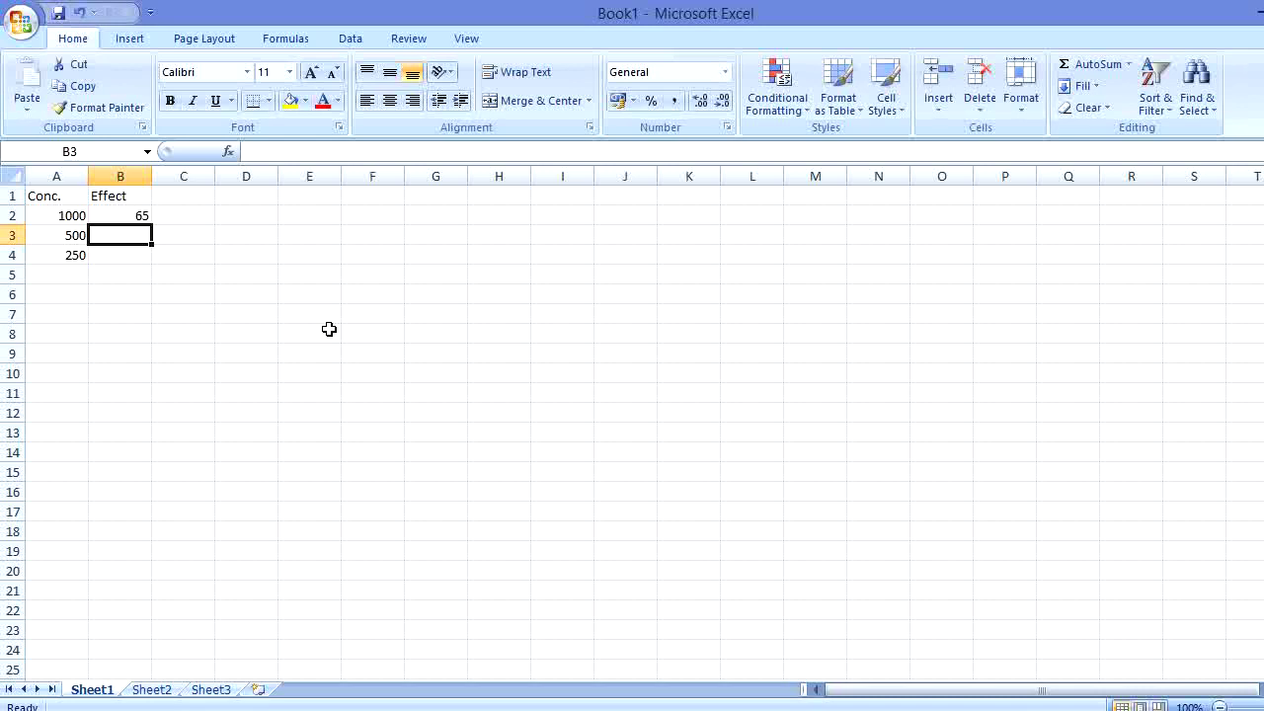
{"action": "type", "text": "45"}
{"action": "key", "text": "Return"}
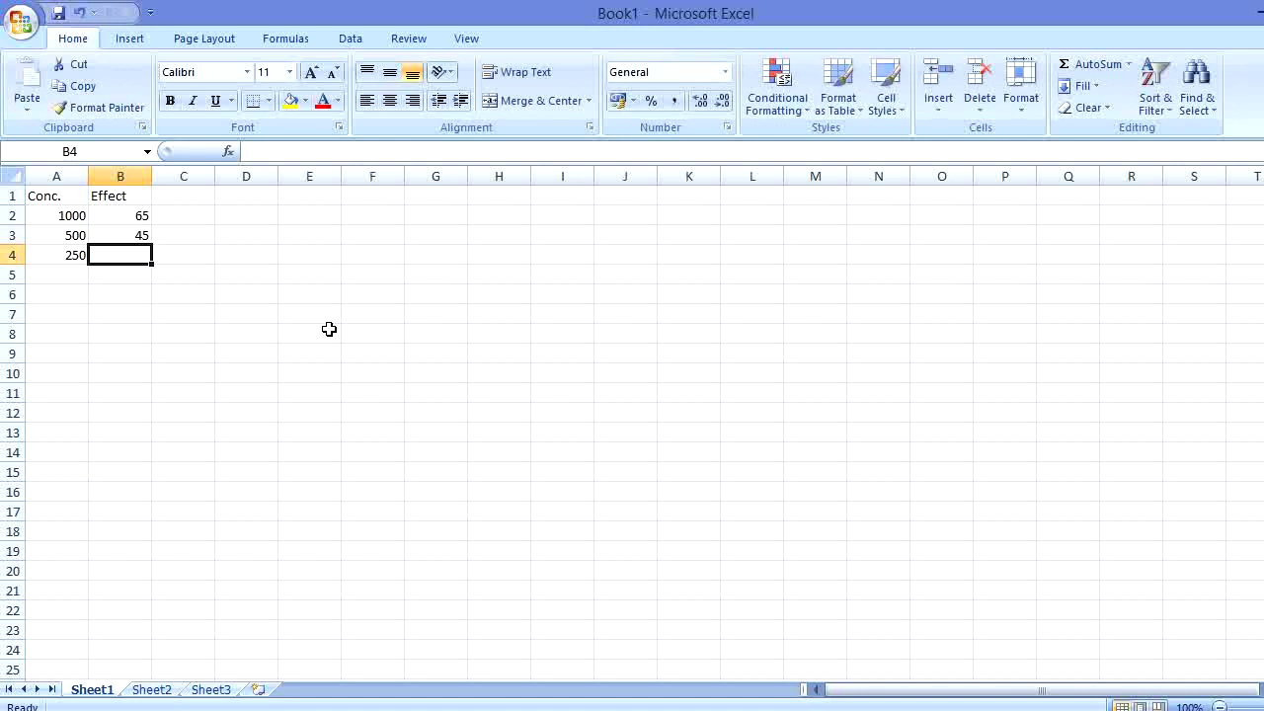
{"action": "type", "text": "35"}
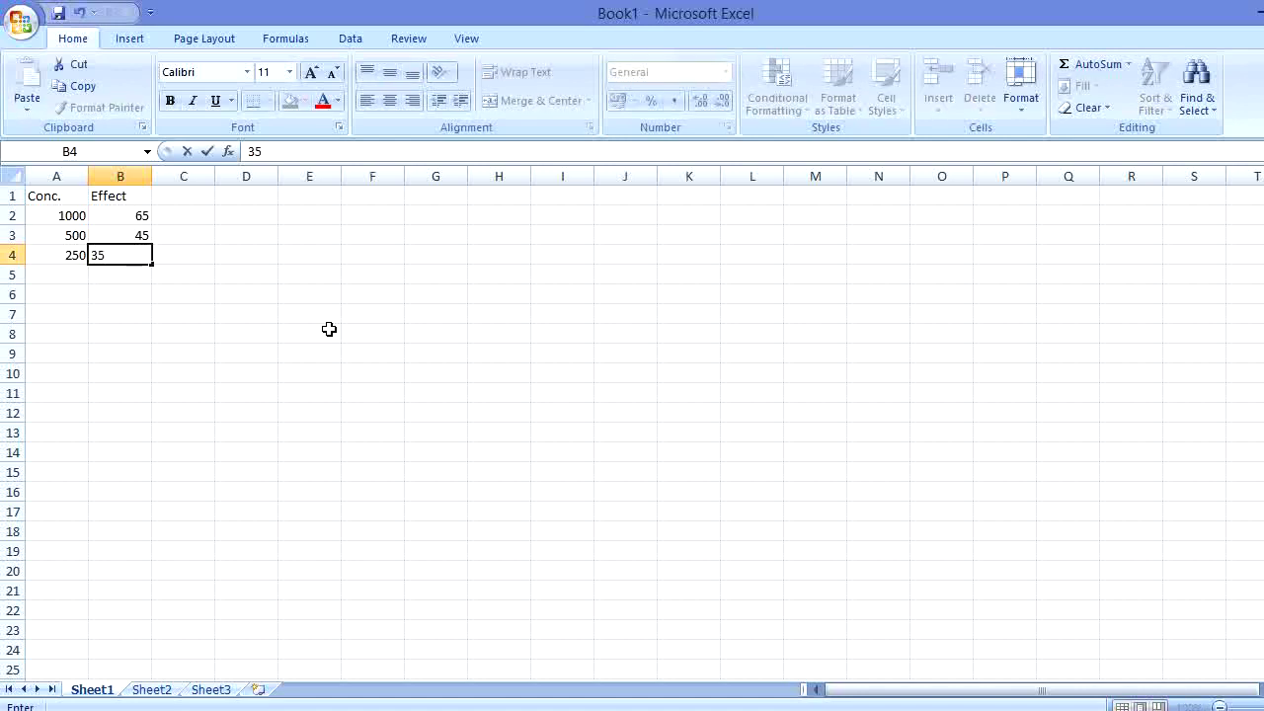
{"action": "key", "text": "Tab"}
{"action": "key", "text": "Down"}
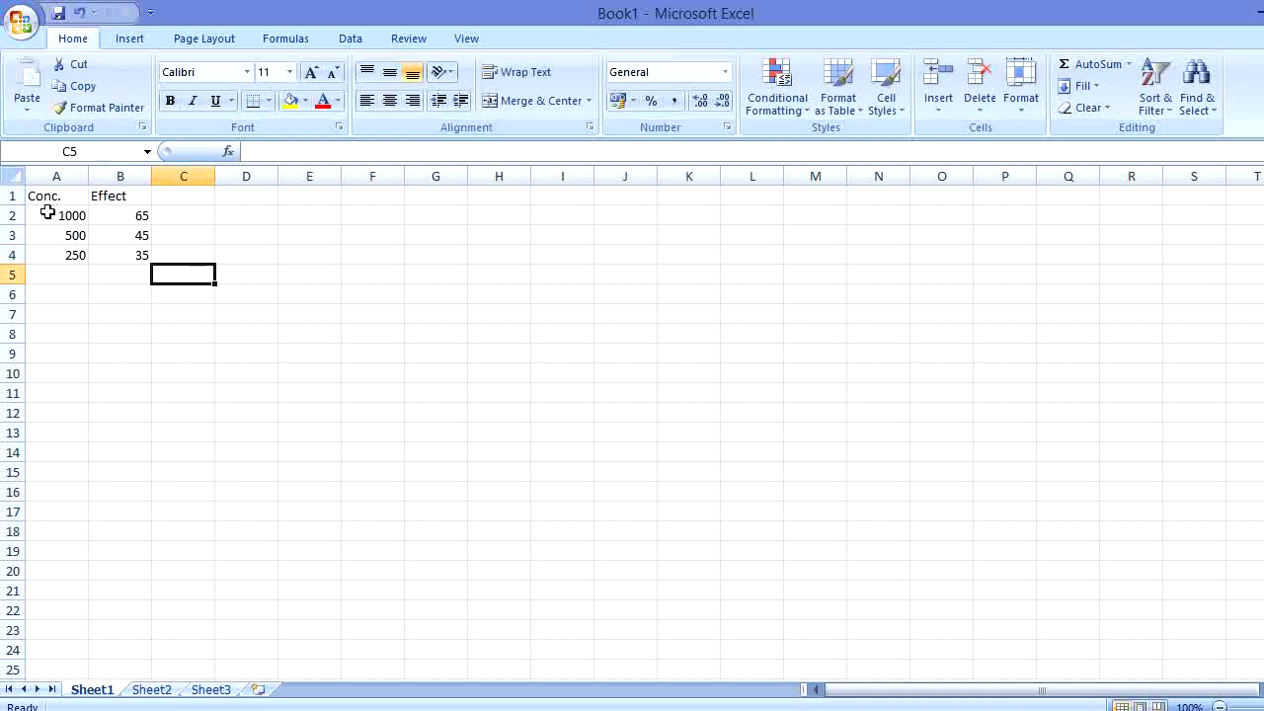
{"action": "left_click_drag", "start_coordinate": [46, 212], "coordinate": [135, 214]}
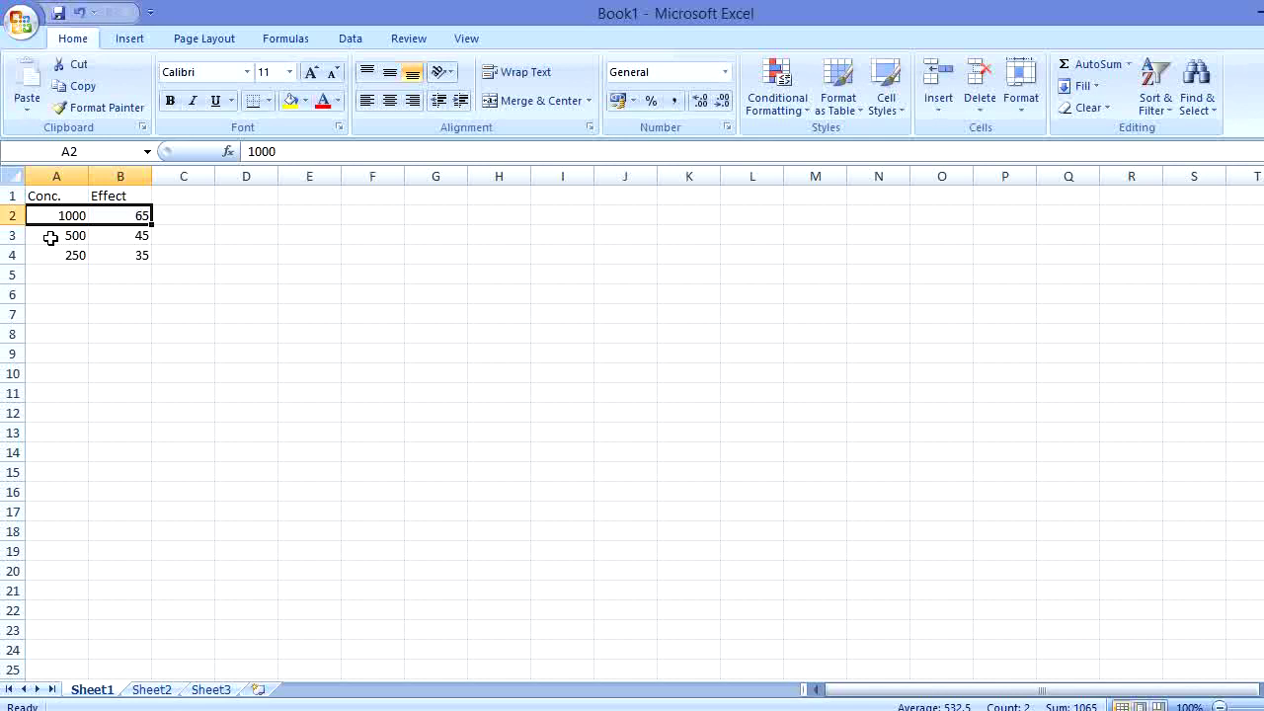
{"action": "left_click", "coordinate": [136, 240]}
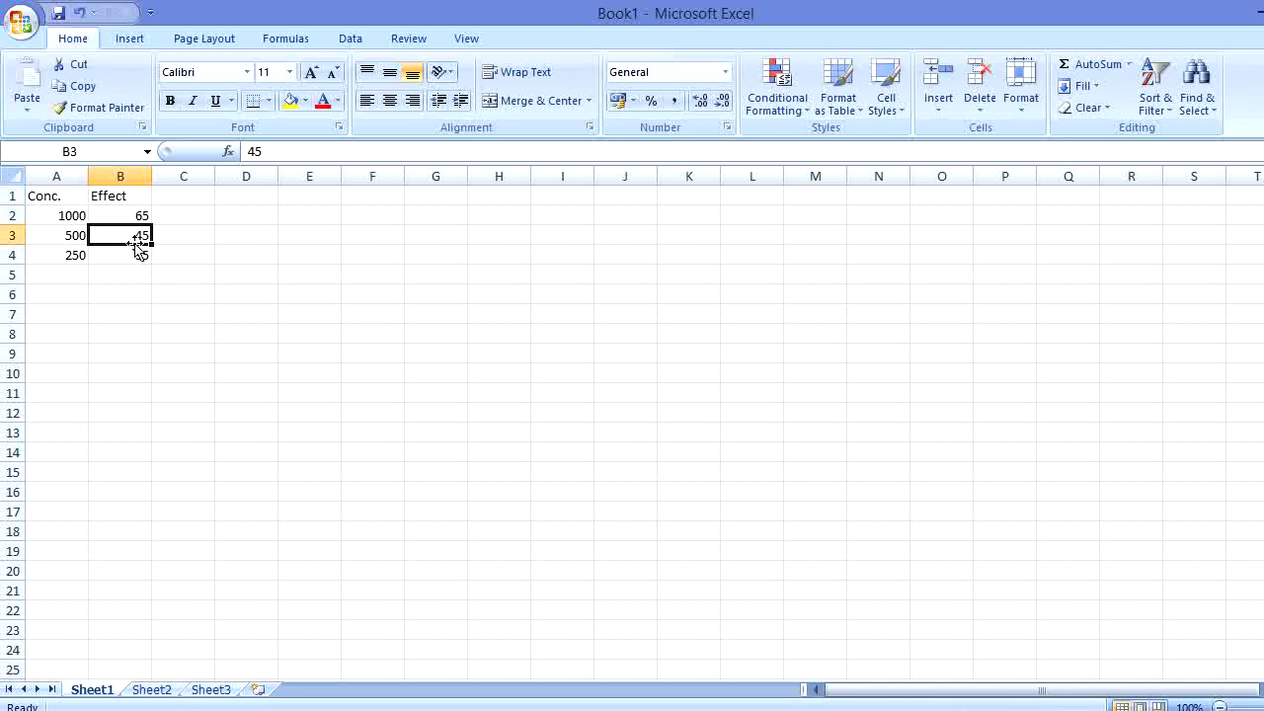
{"action": "left_click", "coordinate": [52, 255]}
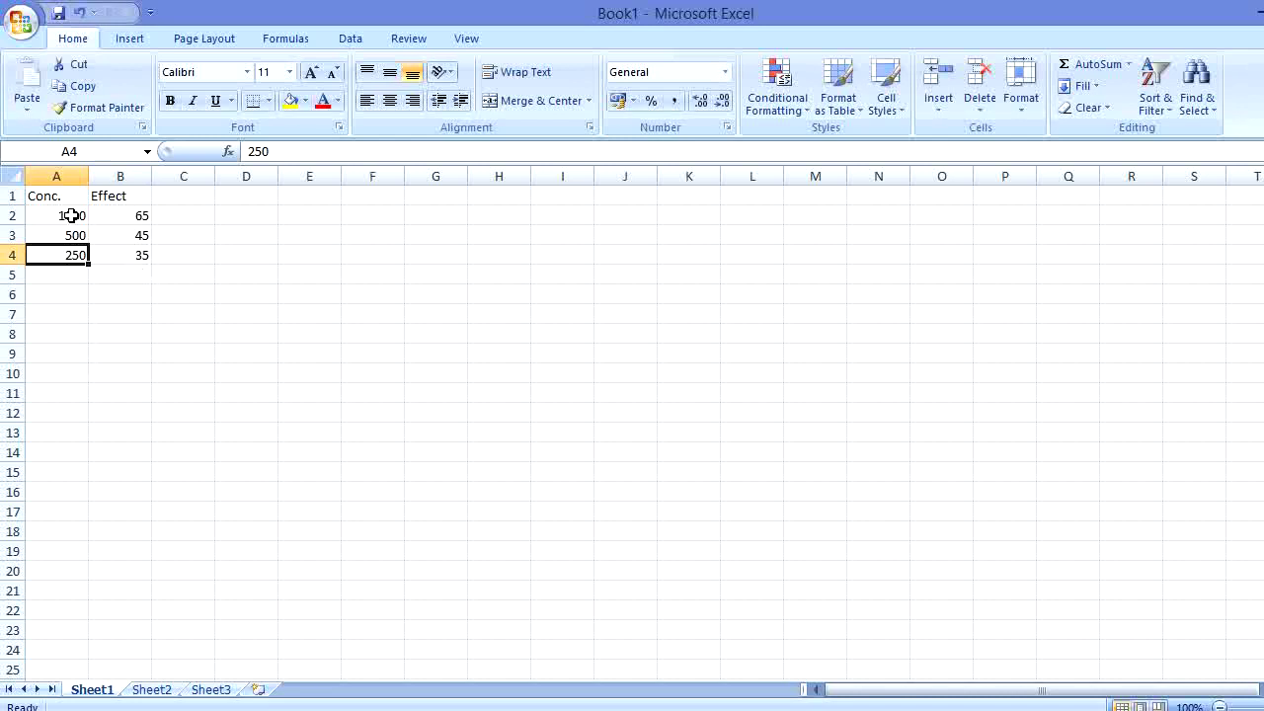
Insert a scatter chart with smooth lines and markers from A2:B4 and widen it to span columns A to T
{"action": "left_click_drag", "start_coordinate": [44, 213], "coordinate": [120, 258]}
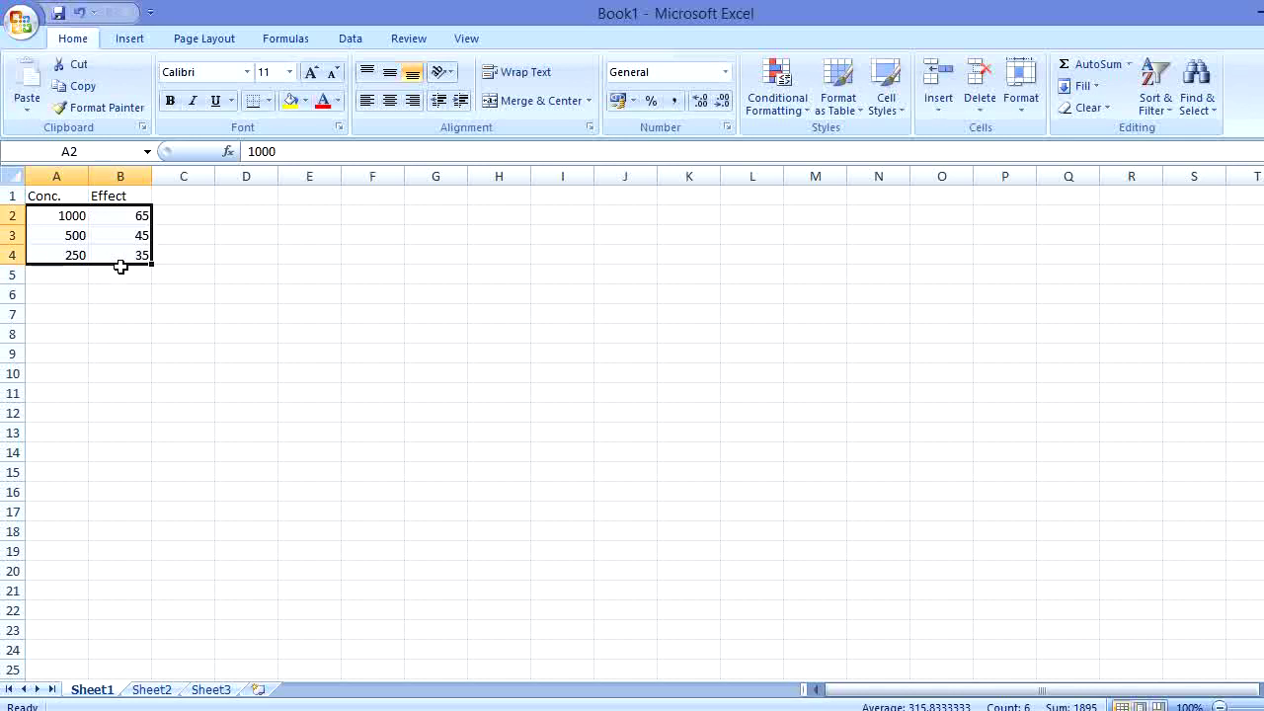
{"action": "left_click", "coordinate": [128, 40]}
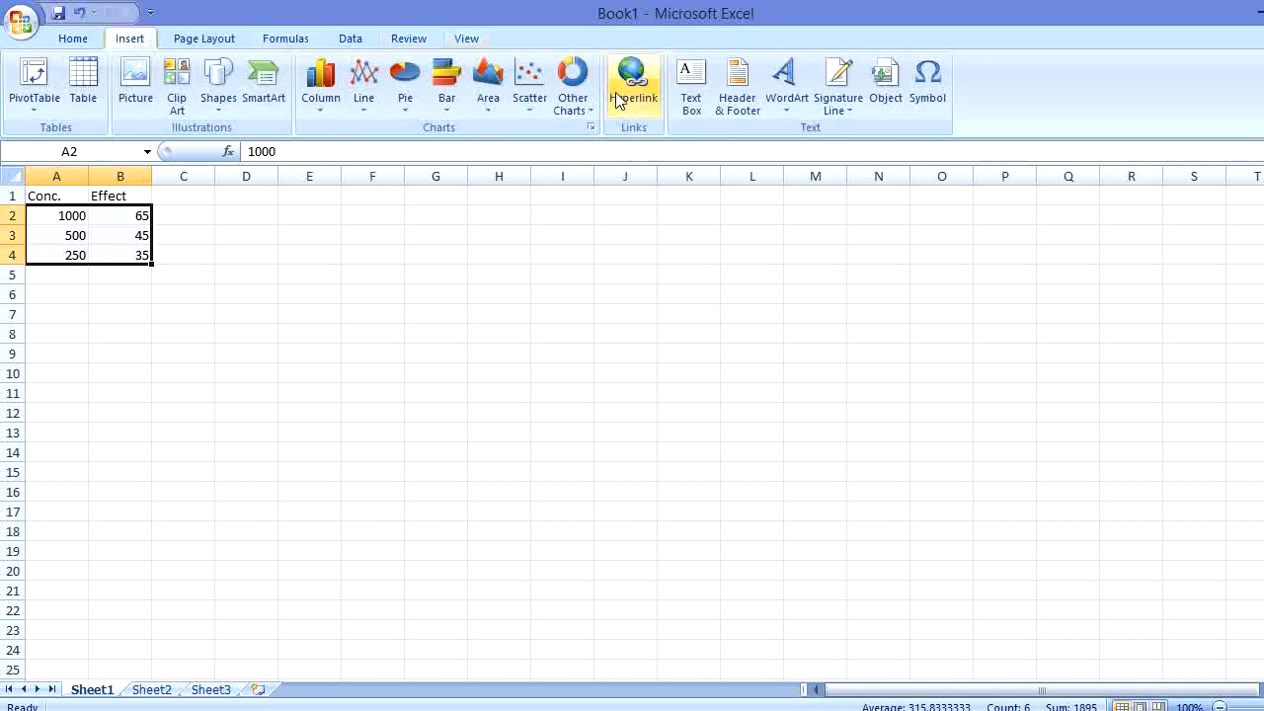
{"action": "left_click", "coordinate": [528, 100]}
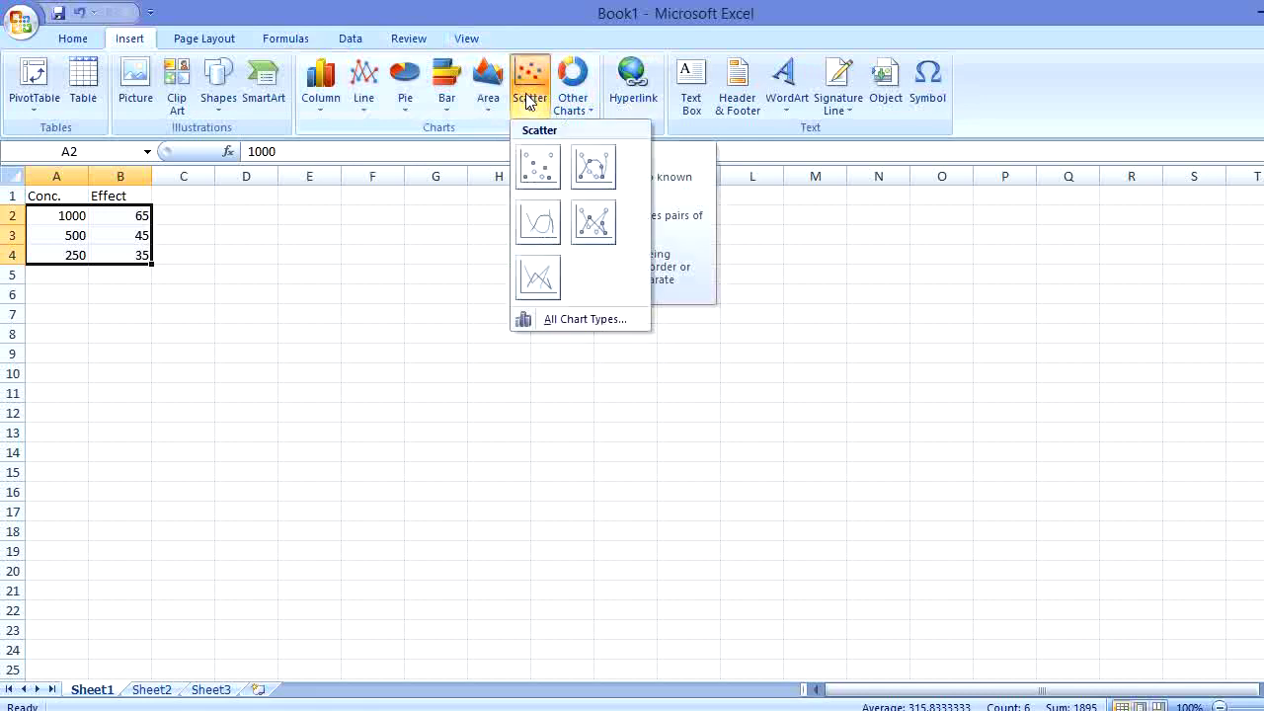
{"action": "left_click", "coordinate": [608, 177]}
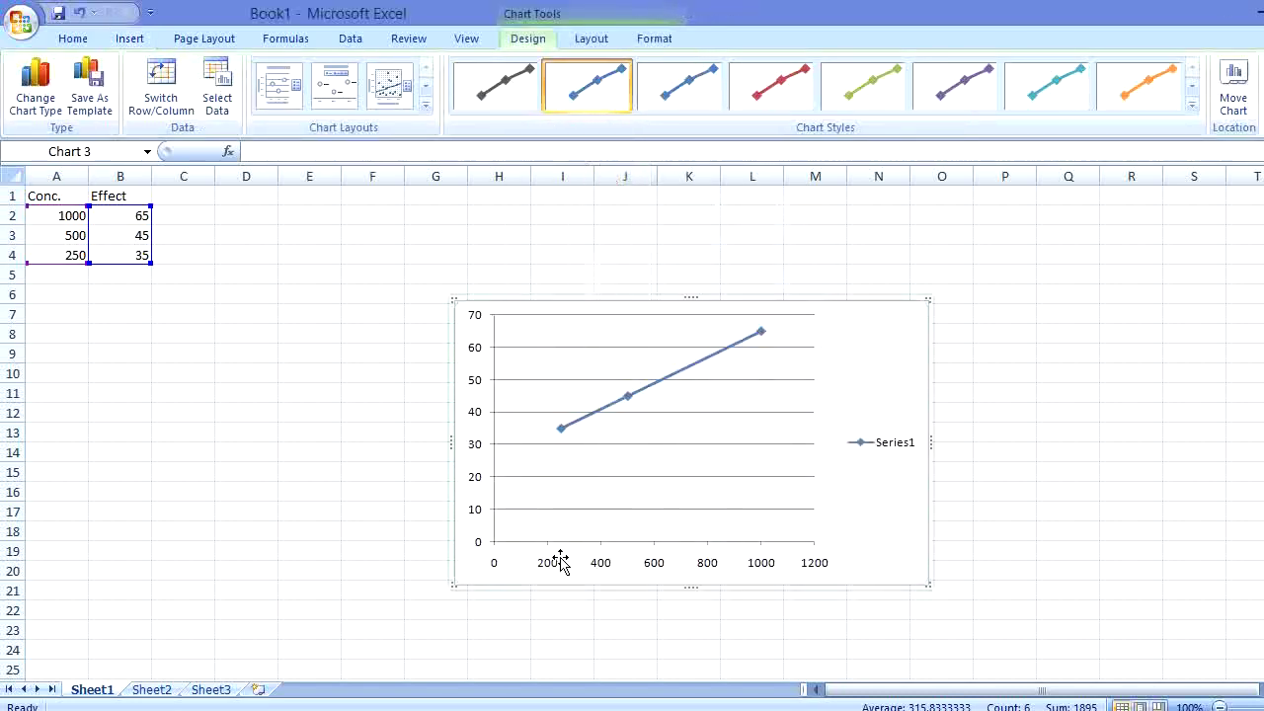
{"action": "left_click_drag", "start_coordinate": [454, 442], "coordinate": [34, 449]}
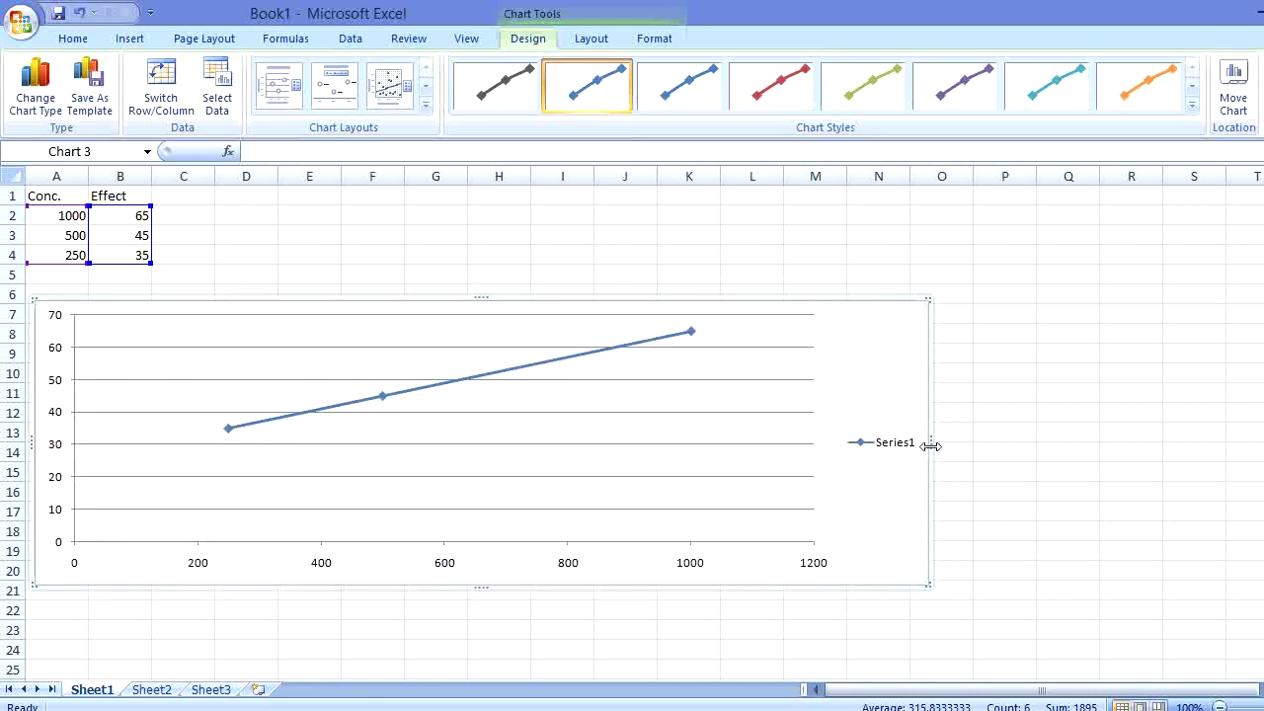
{"action": "left_click_drag", "start_coordinate": [930, 447], "coordinate": [1252, 433]}
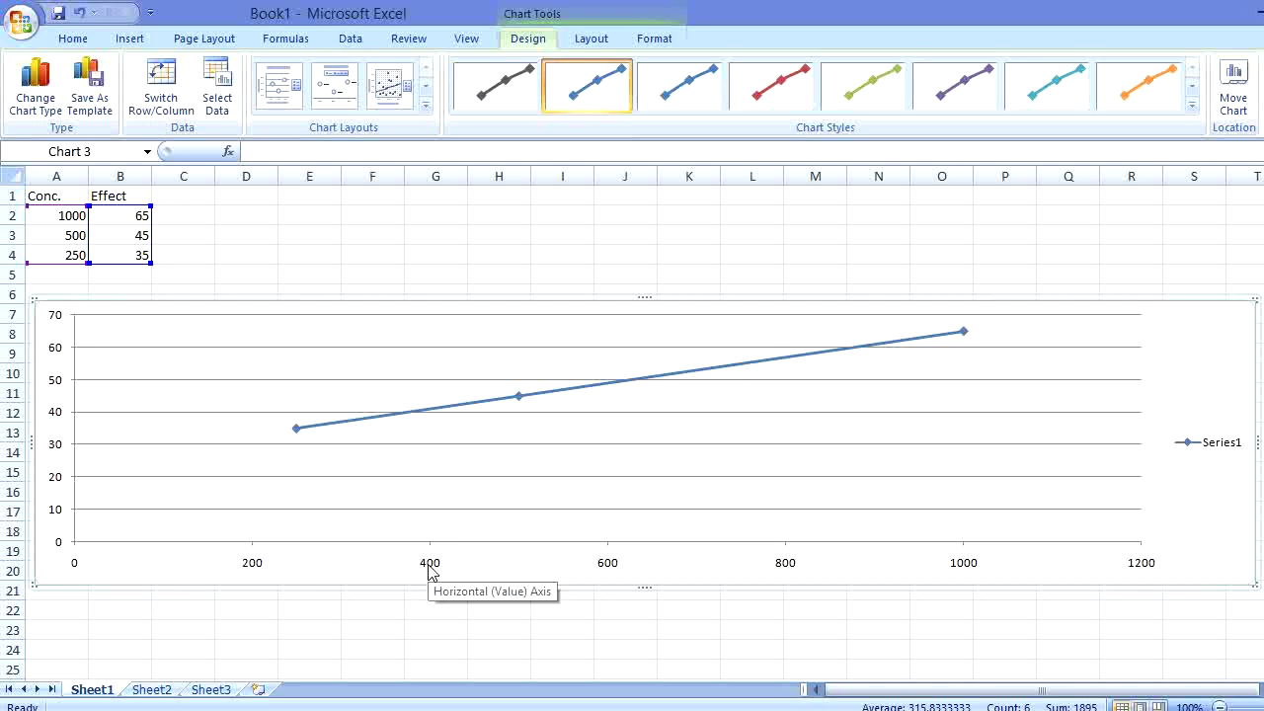
Fix the horizontal axis's major unit at 50 and add minor gridlines to that axis
{"action": "mouse_move", "coordinate": [297, 437]}
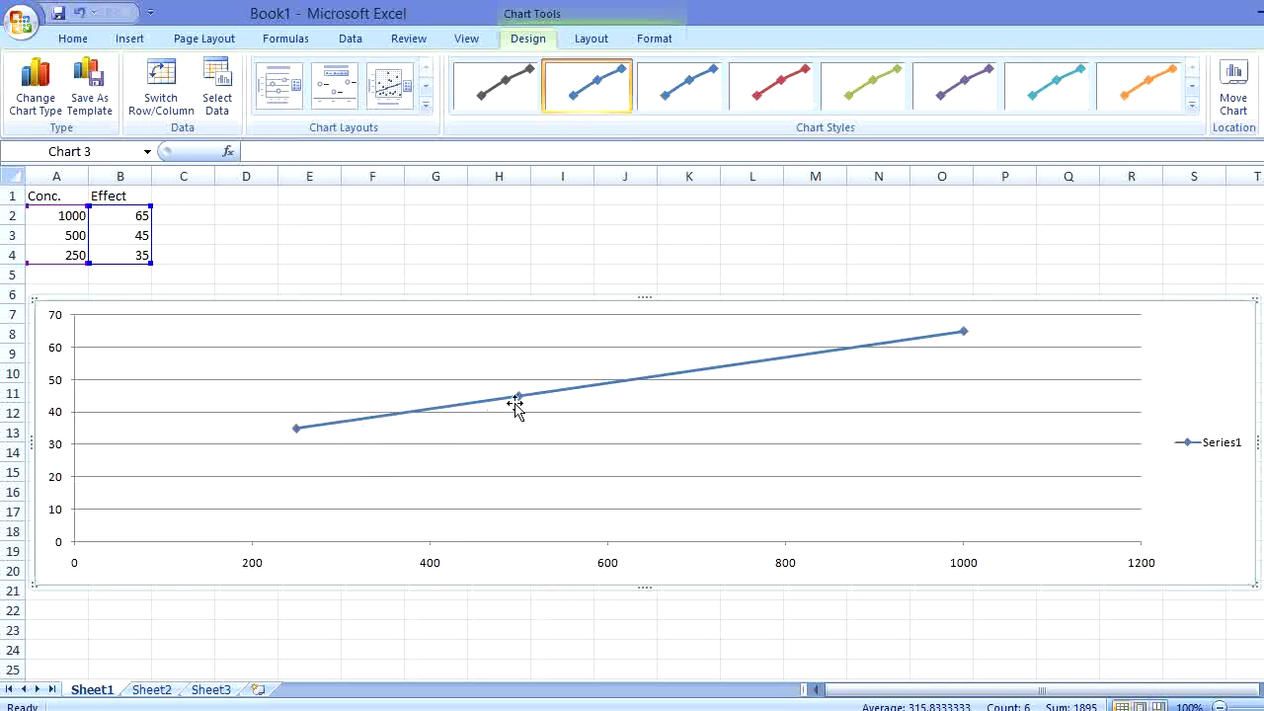
{"action": "mouse_move", "coordinate": [522, 400]}
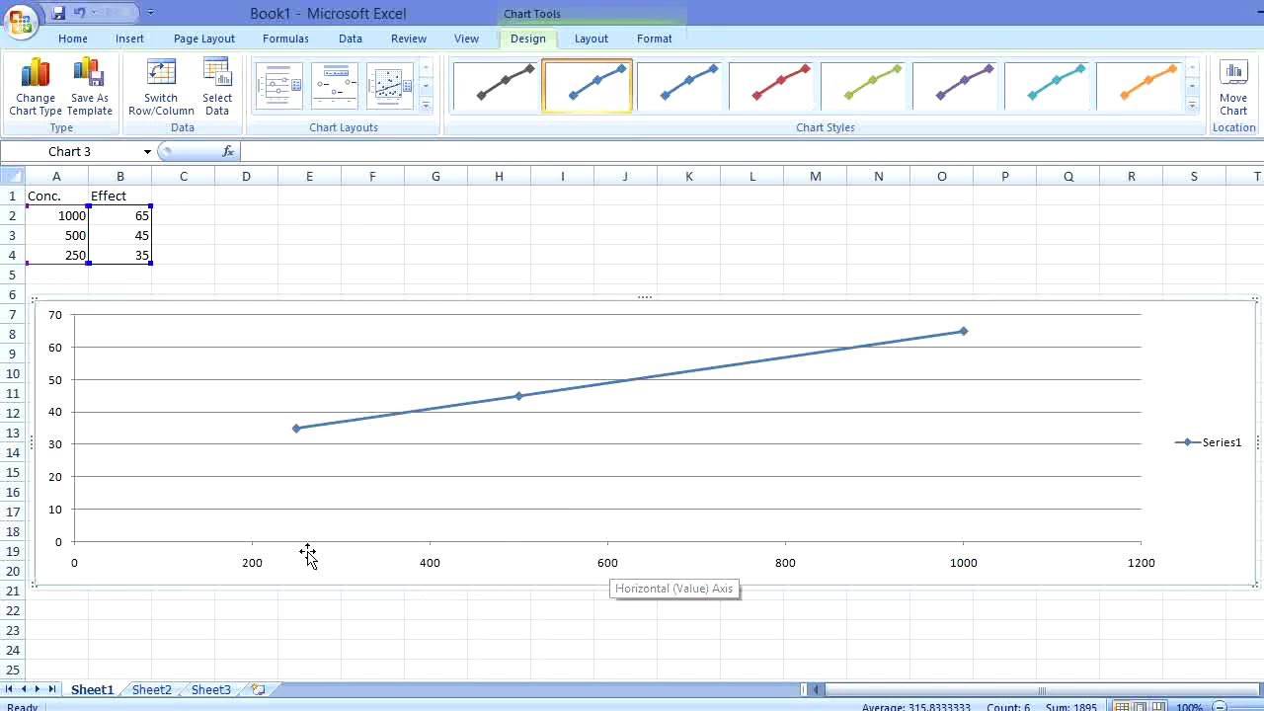
{"action": "left_click", "coordinate": [616, 564]}
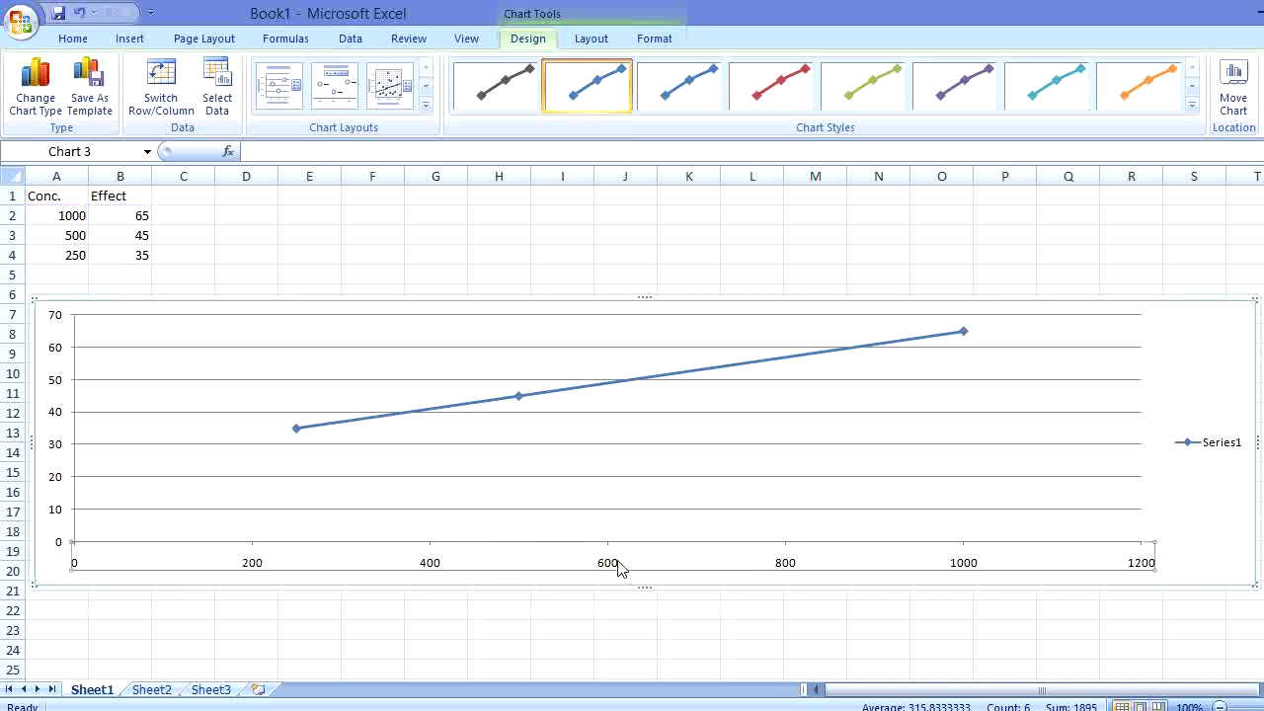
{"action": "right_click", "coordinate": [619, 565]}
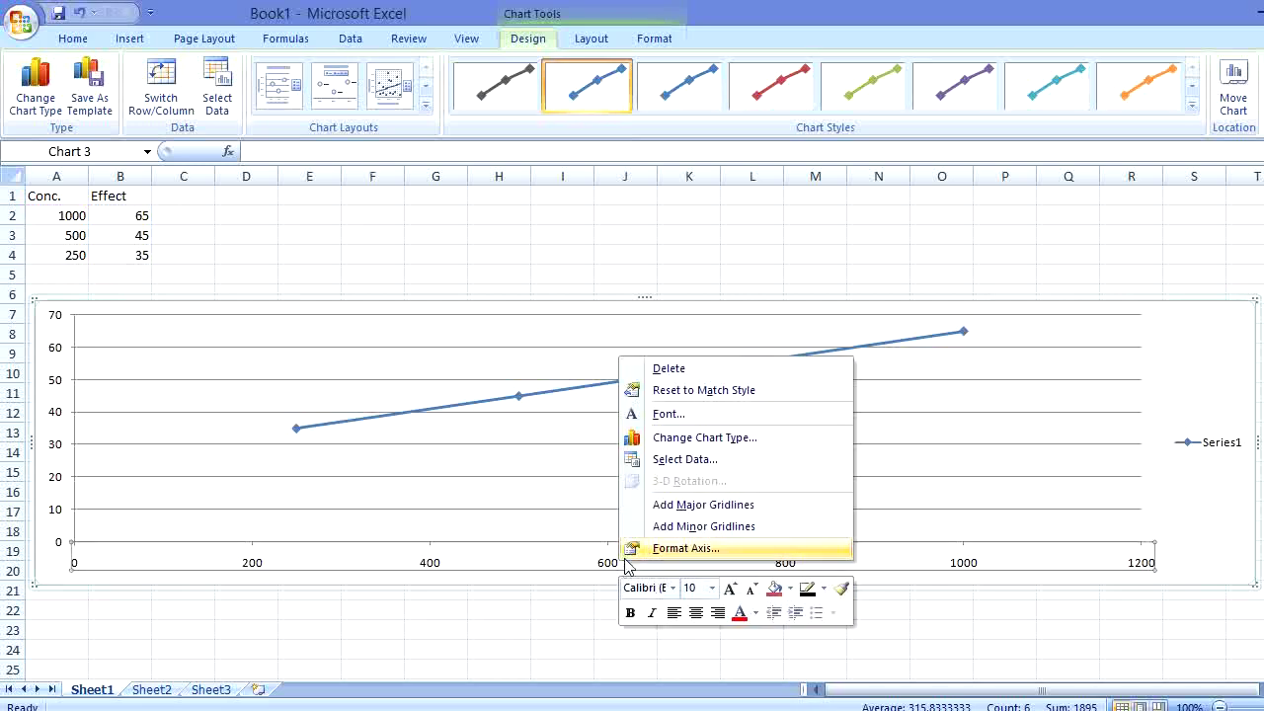
{"action": "left_click", "coordinate": [696, 549]}
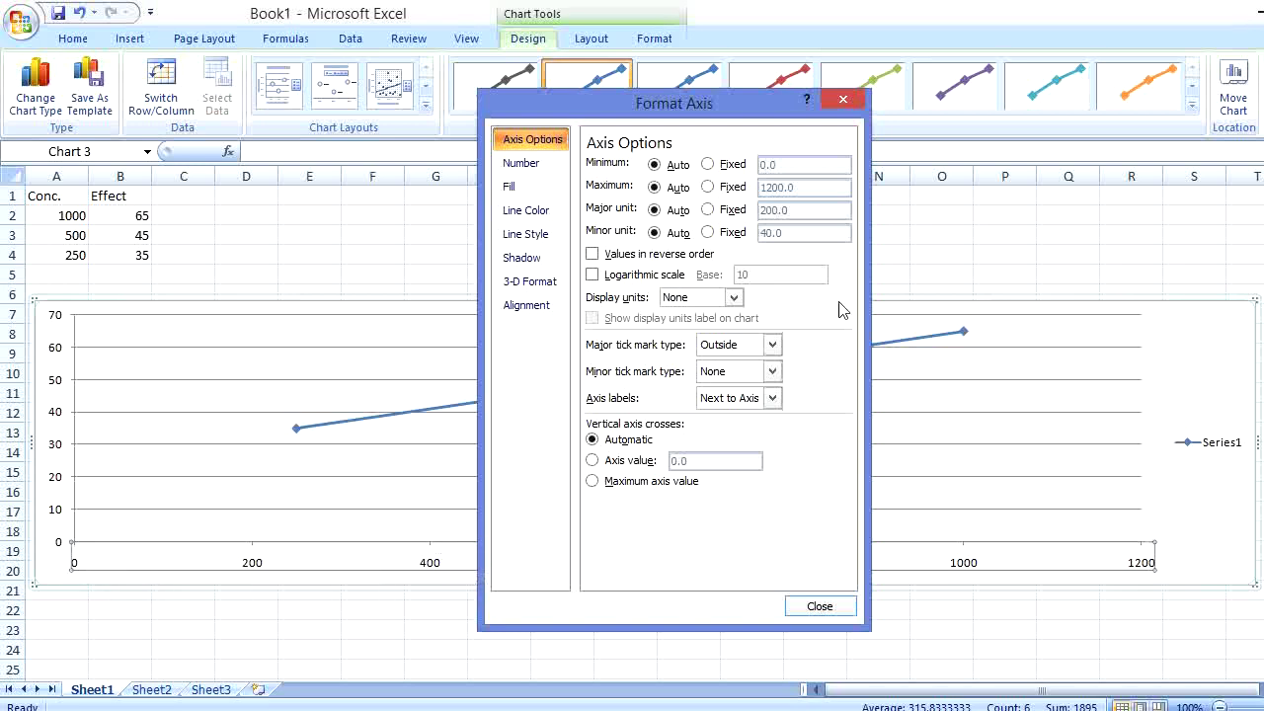
{"action": "left_click", "coordinate": [709, 209]}
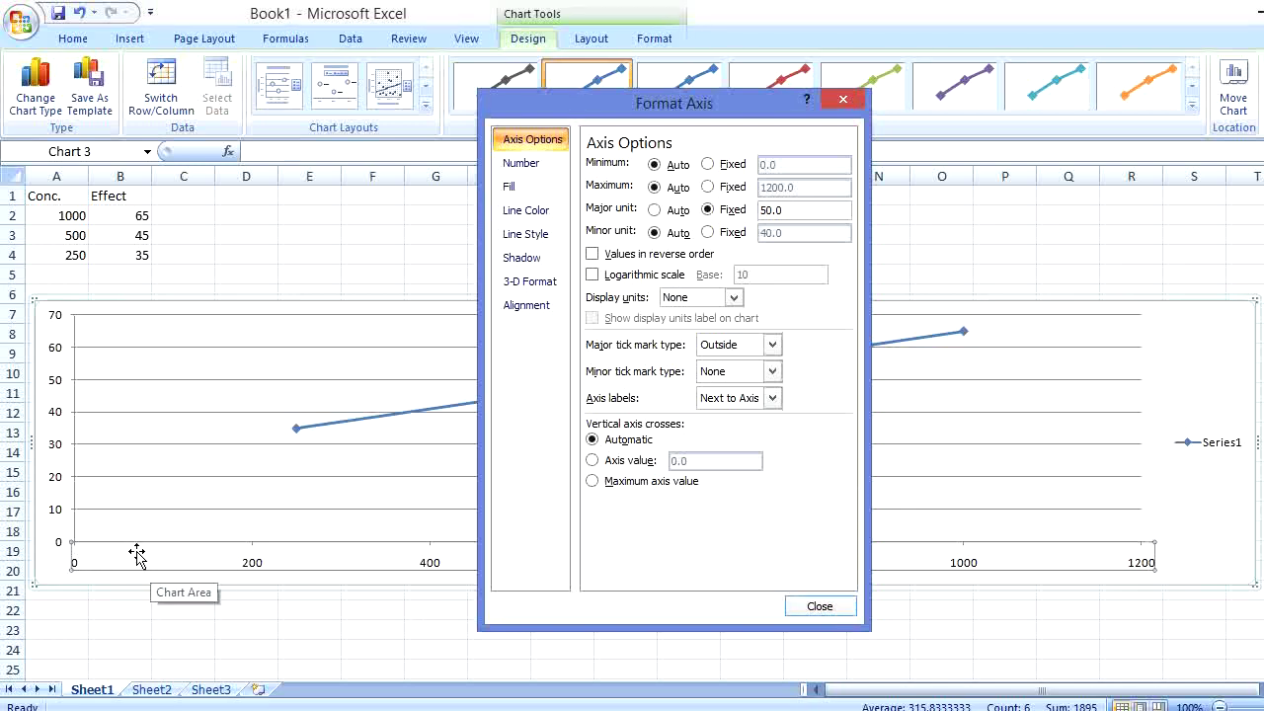
{"action": "left_click", "coordinate": [820, 607]}
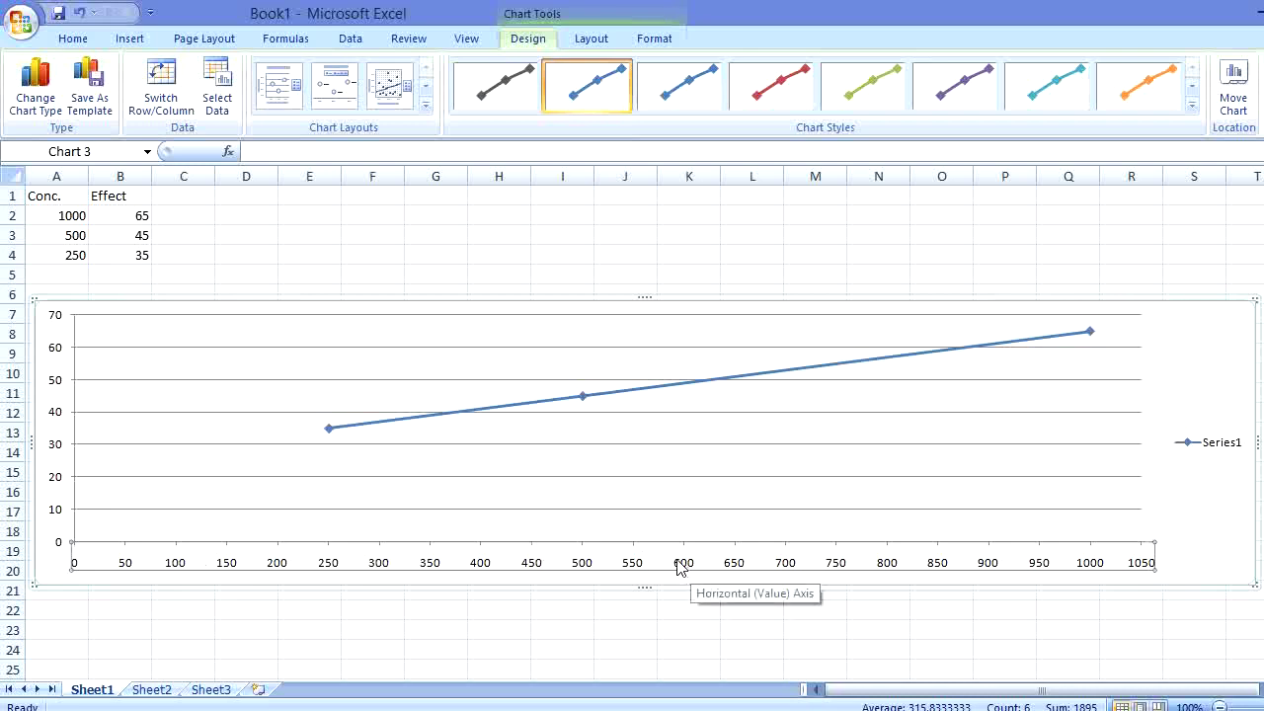
{"action": "right_click", "coordinate": [428, 564]}
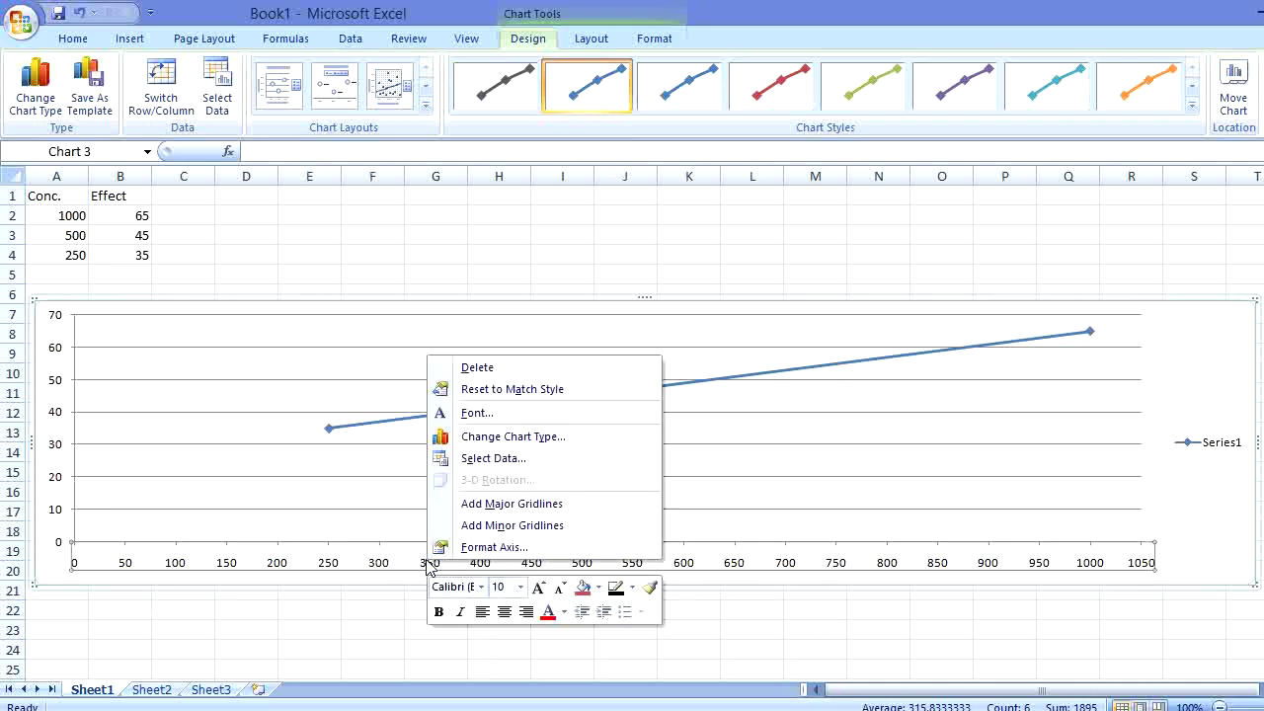
{"action": "left_click", "coordinate": [518, 528]}
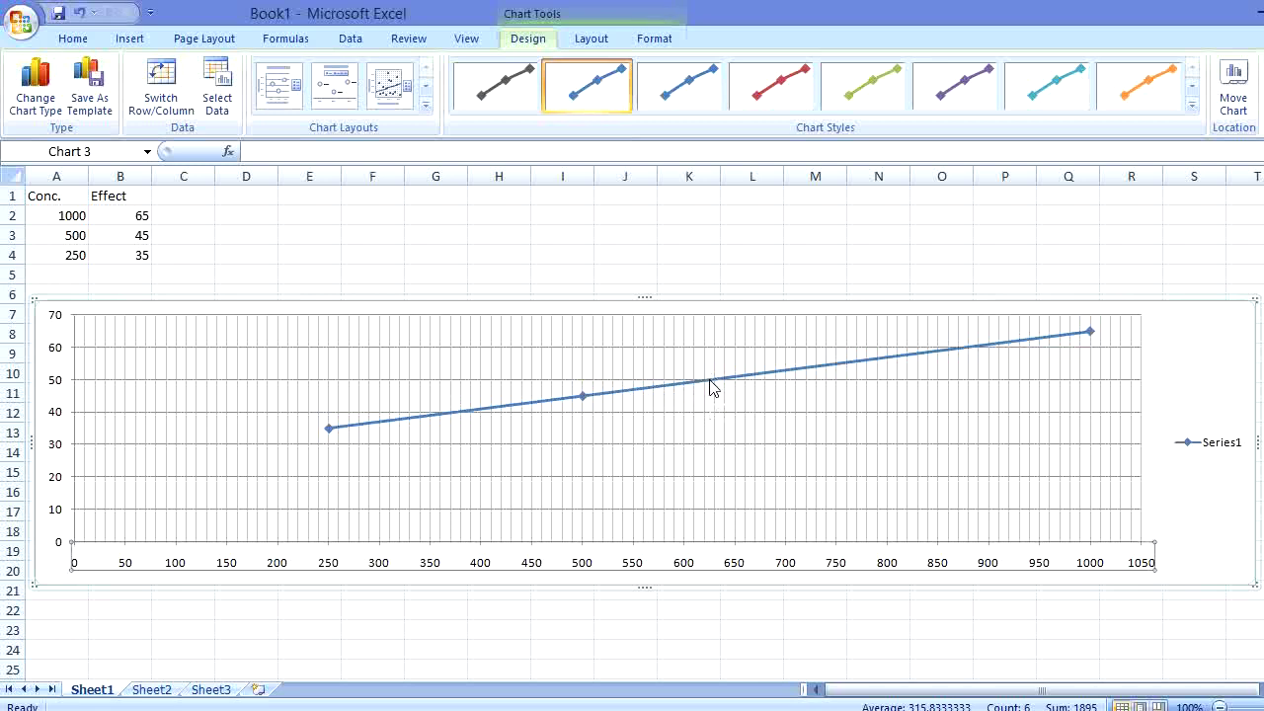
{"action": "mouse_move", "coordinate": [710, 387]}
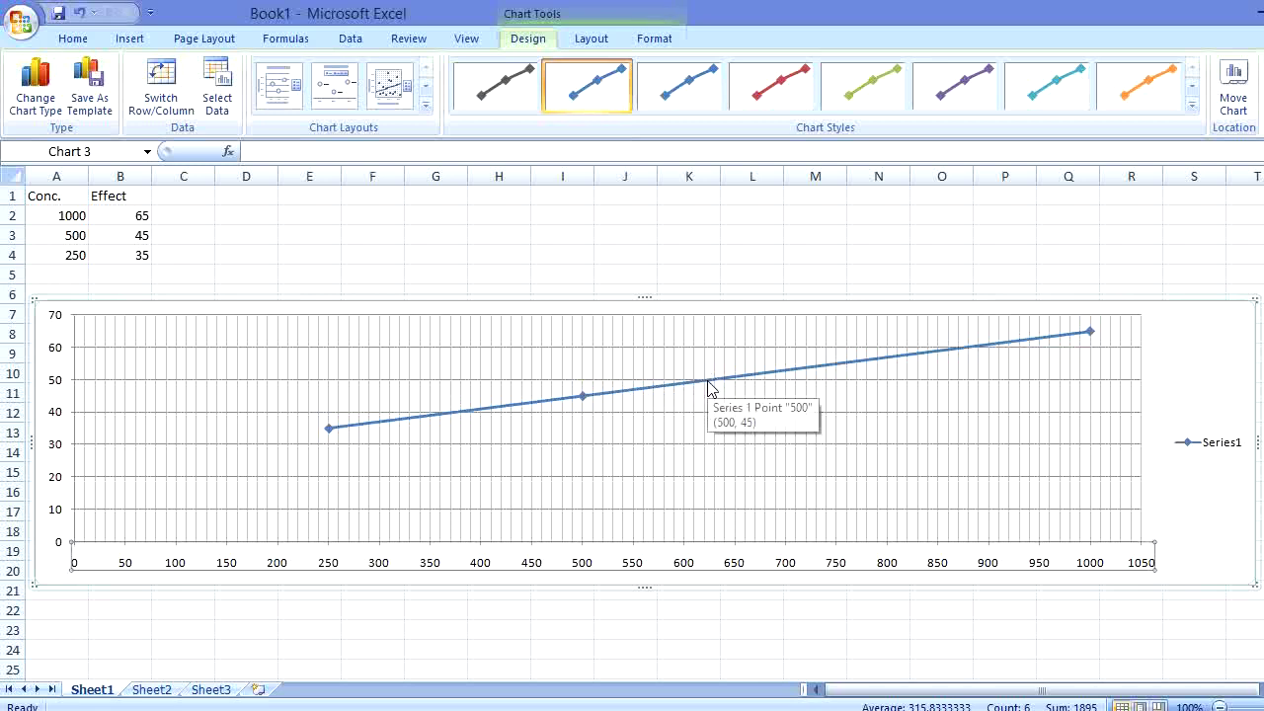
{"action": "left_click", "coordinate": [130, 39]}
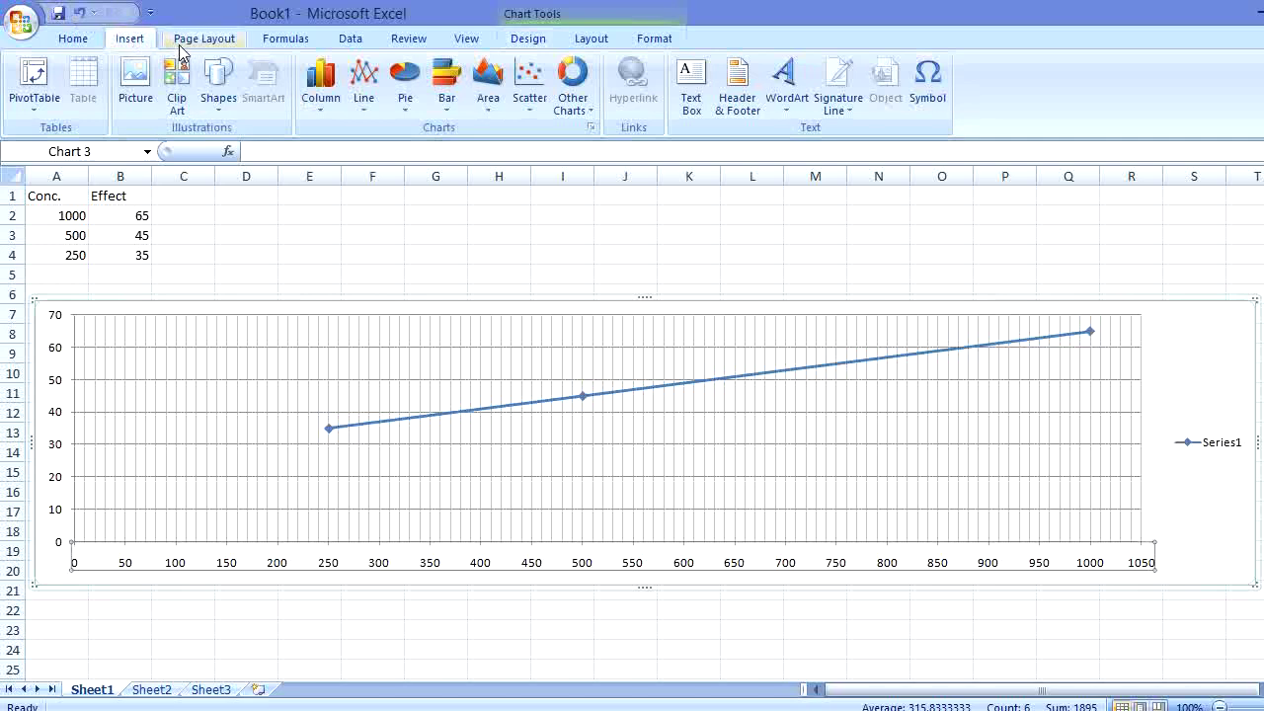
{"action": "left_click", "coordinate": [218, 98]}
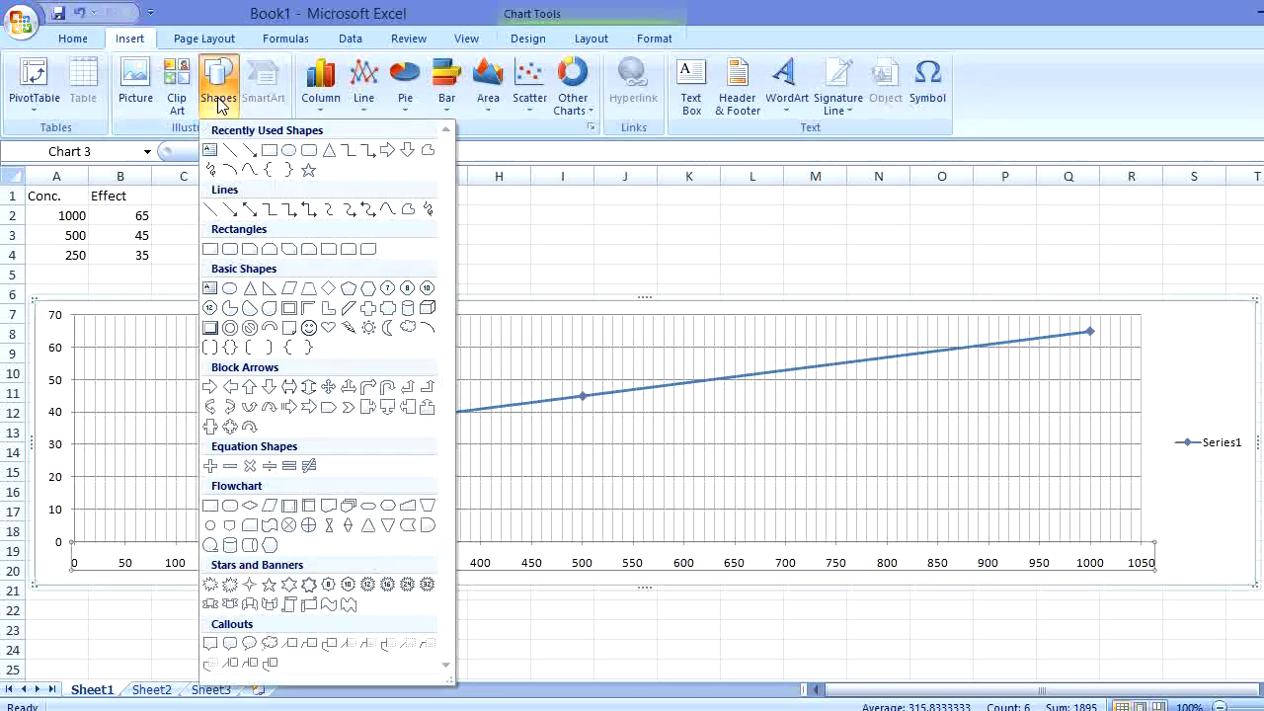
{"action": "left_click", "coordinate": [229, 150]}
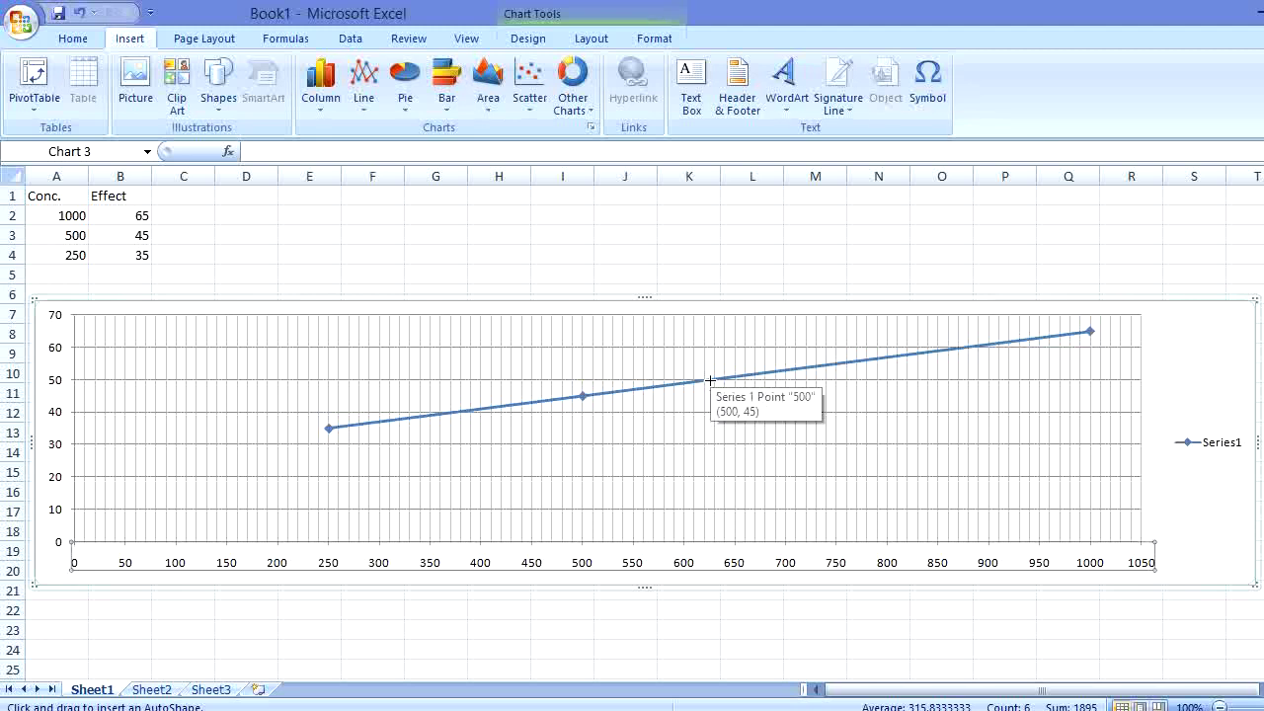
{"action": "left_click_drag", "start_coordinate": [710, 379], "coordinate": [709, 546]}
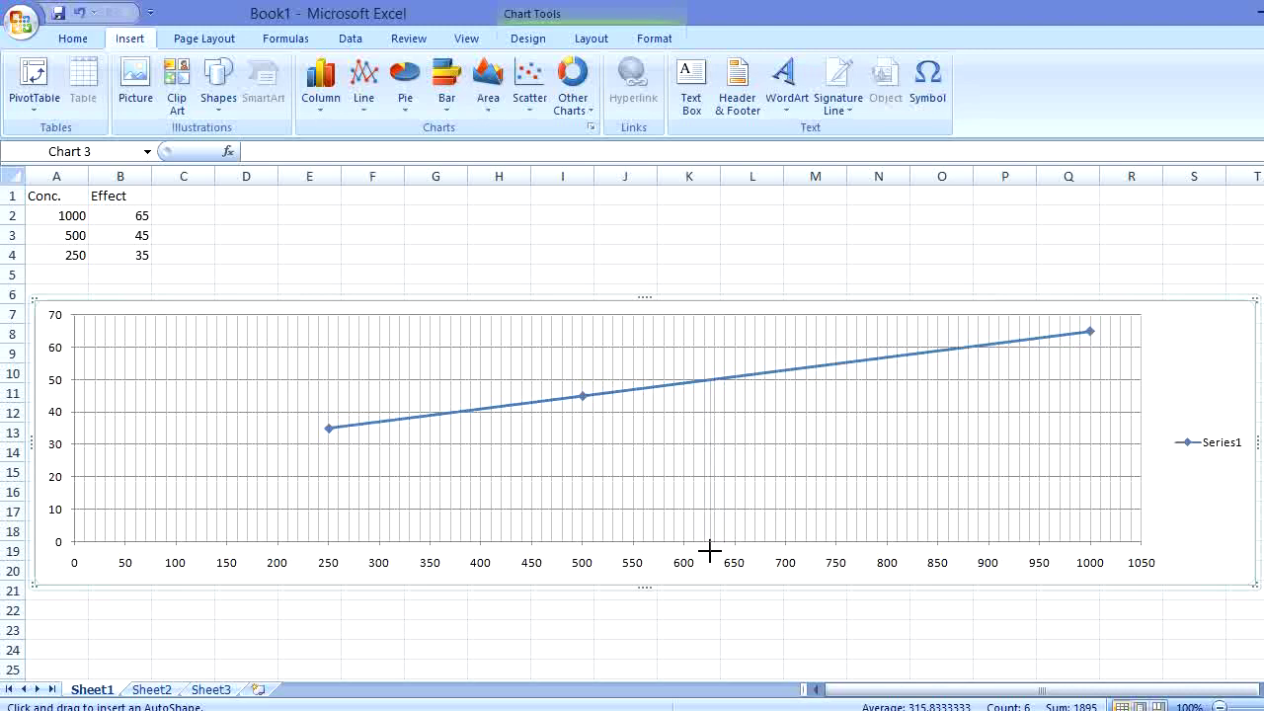
{"action": "left_click_drag", "start_coordinate": [708, 551], "coordinate": [710, 551]}
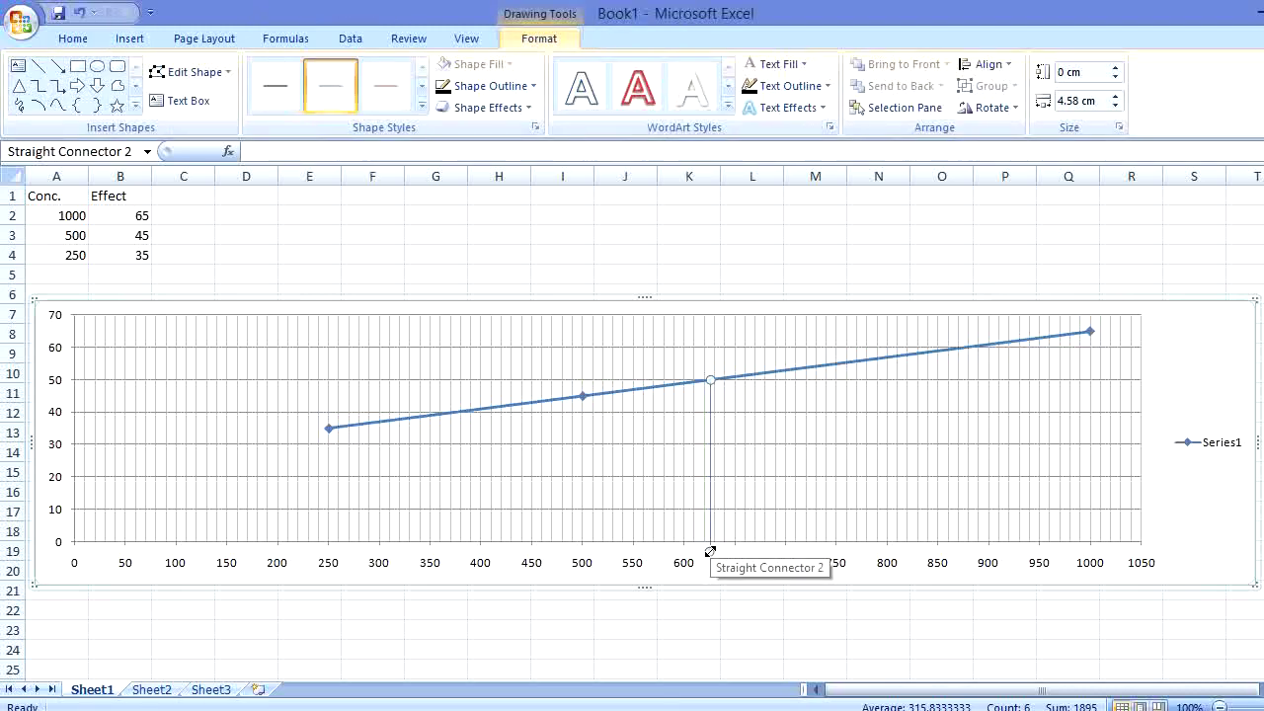
{"action": "key", "text": "Delete"}
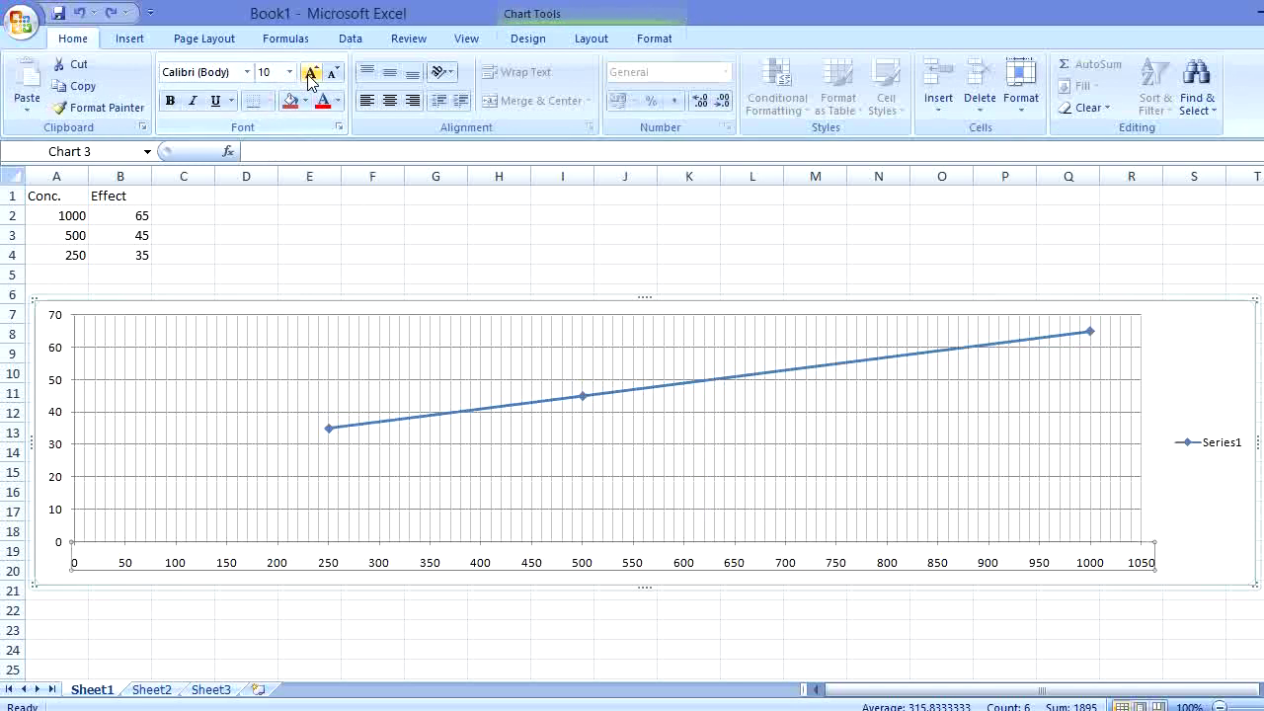
Draw a vertical black line about 4.7 cm long in the chart from the curve's 50 effect point down to the horizontal axis
{"action": "left_click", "coordinate": [118, 39]}
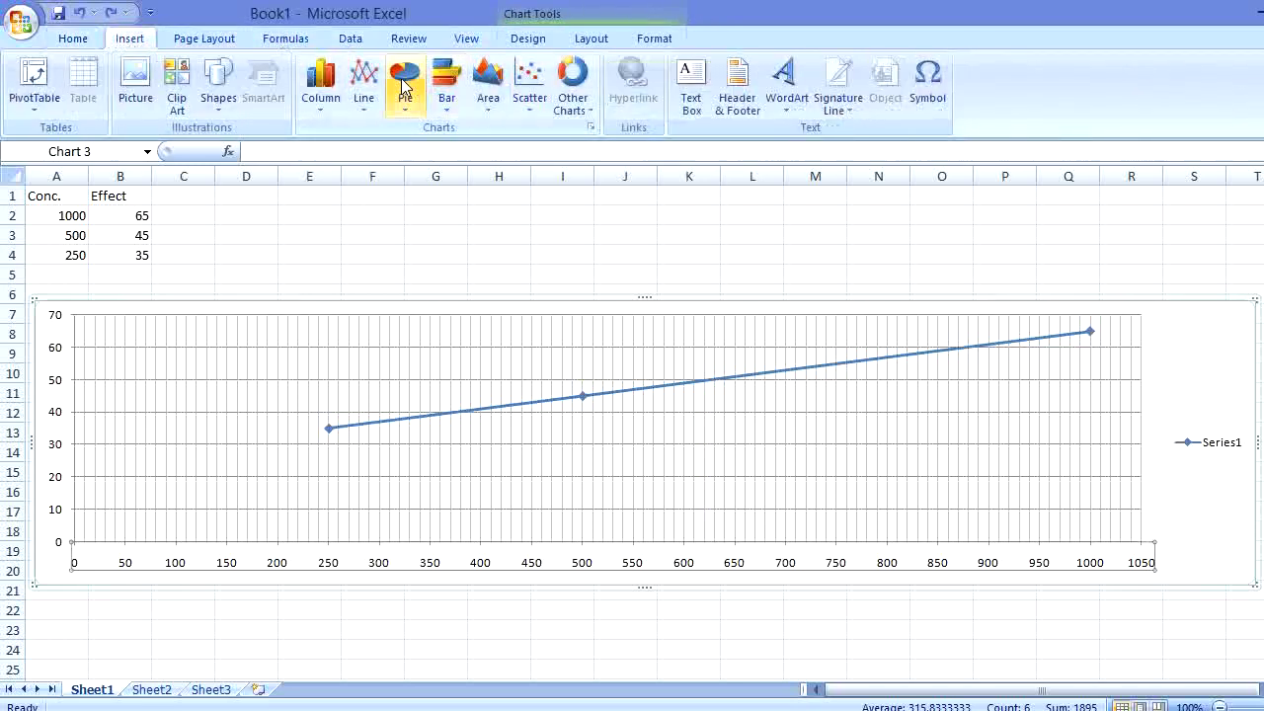
{"action": "left_click", "coordinate": [223, 97]}
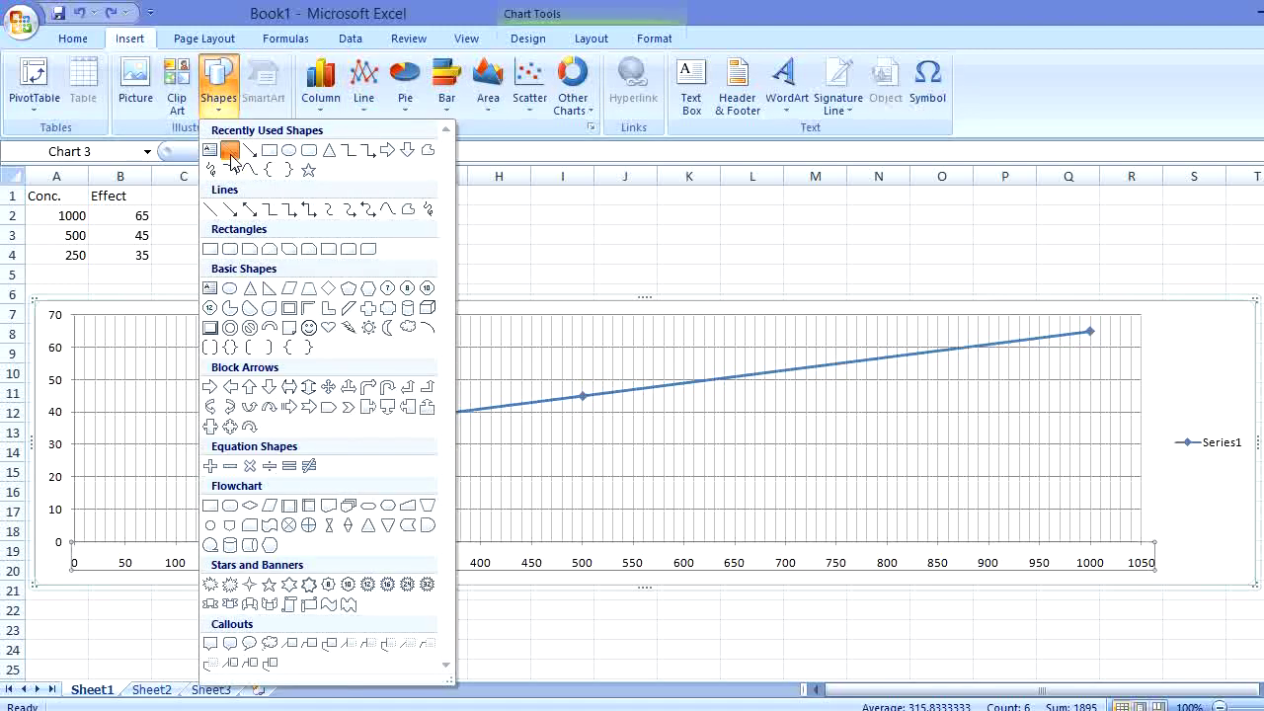
{"action": "left_click", "coordinate": [230, 151]}
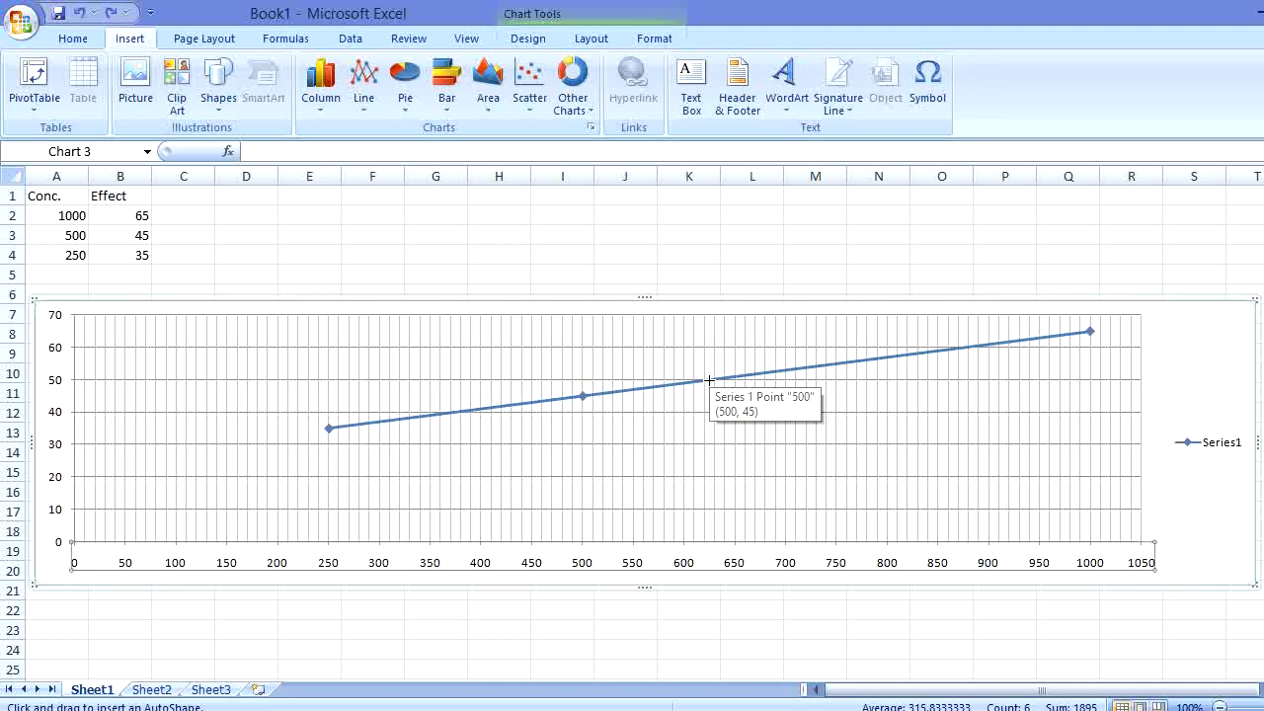
{"action": "left_click_drag", "start_coordinate": [709, 379], "coordinate": [709, 556]}
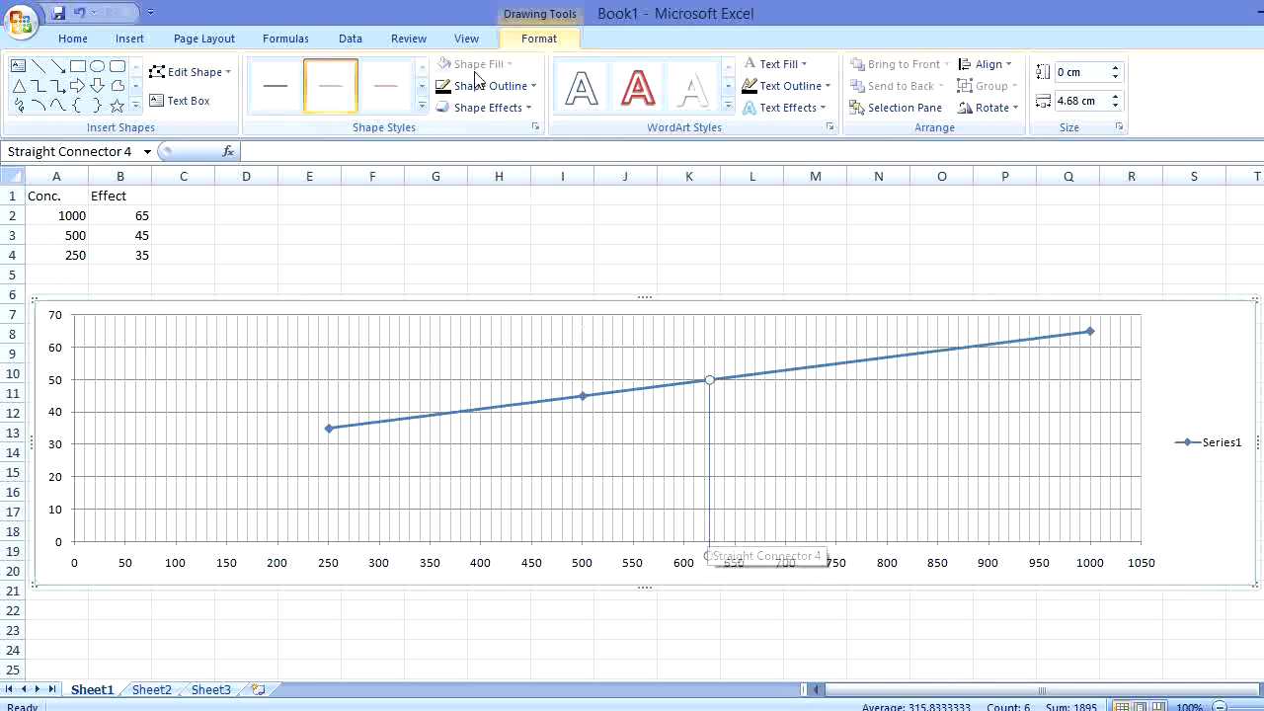
{"action": "left_click", "coordinate": [520, 87]}
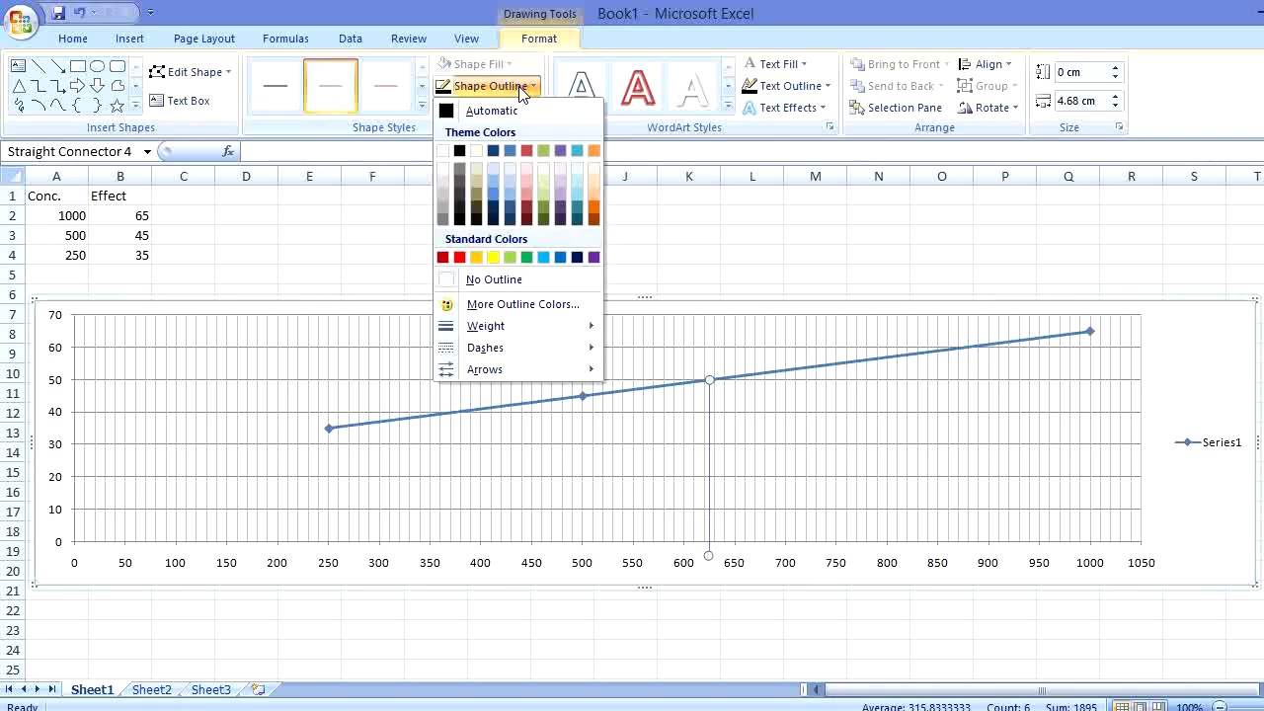
{"action": "left_click", "coordinate": [459, 153]}
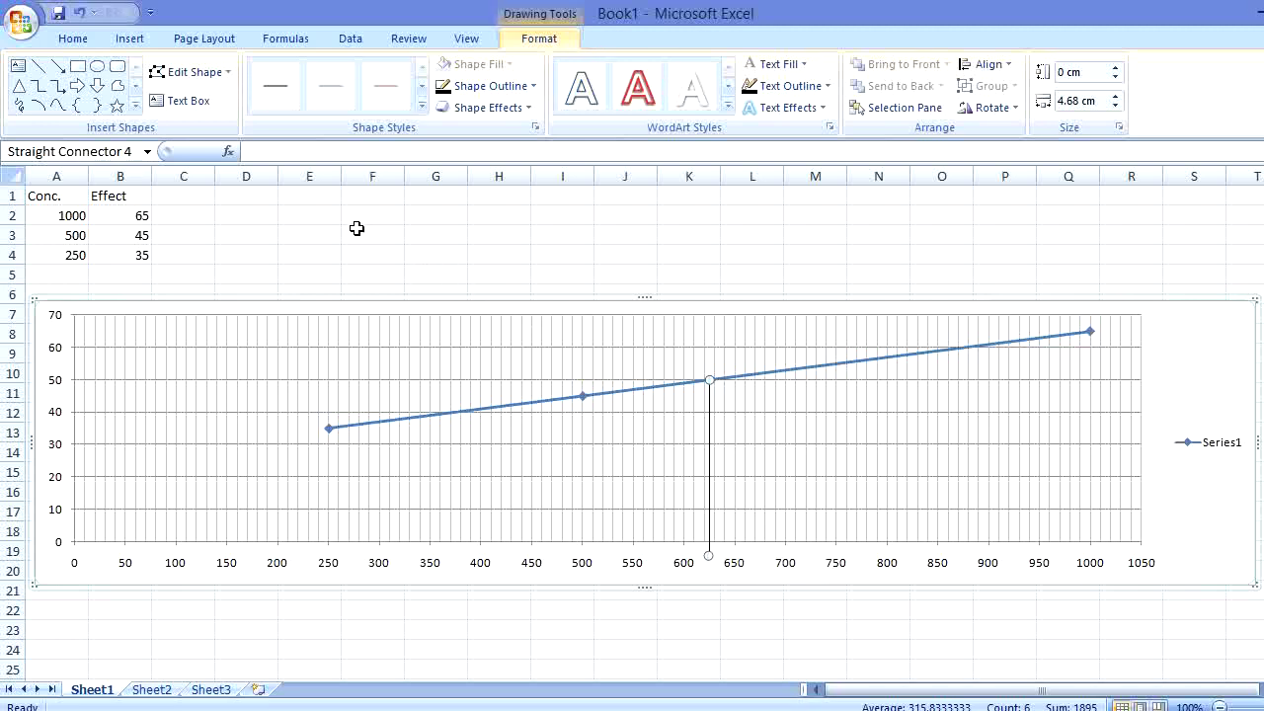
Enter the heading IC50 in cell D1 and the value 625 in cell D2
{"action": "left_click", "coordinate": [258, 198]}
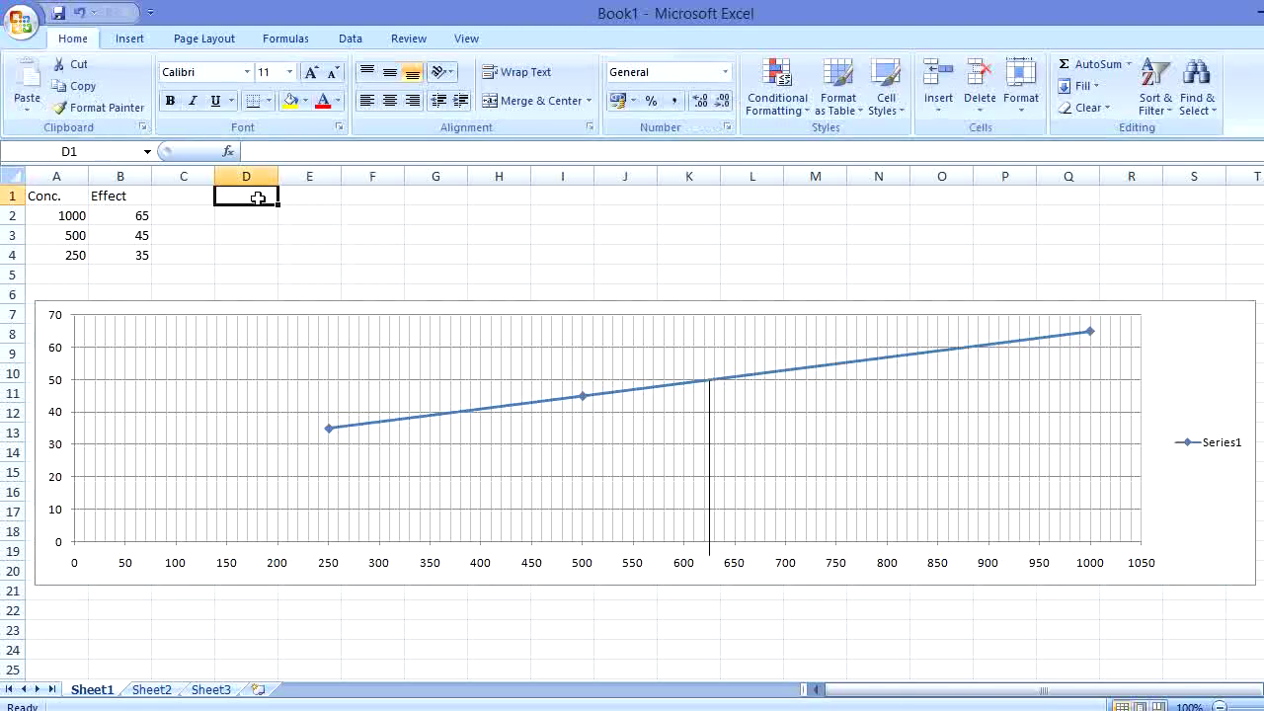
{"action": "type", "text": "I"}
{"action": "key", "text": "Caps_Lock"}
{"action": "type", "text": "C50"}
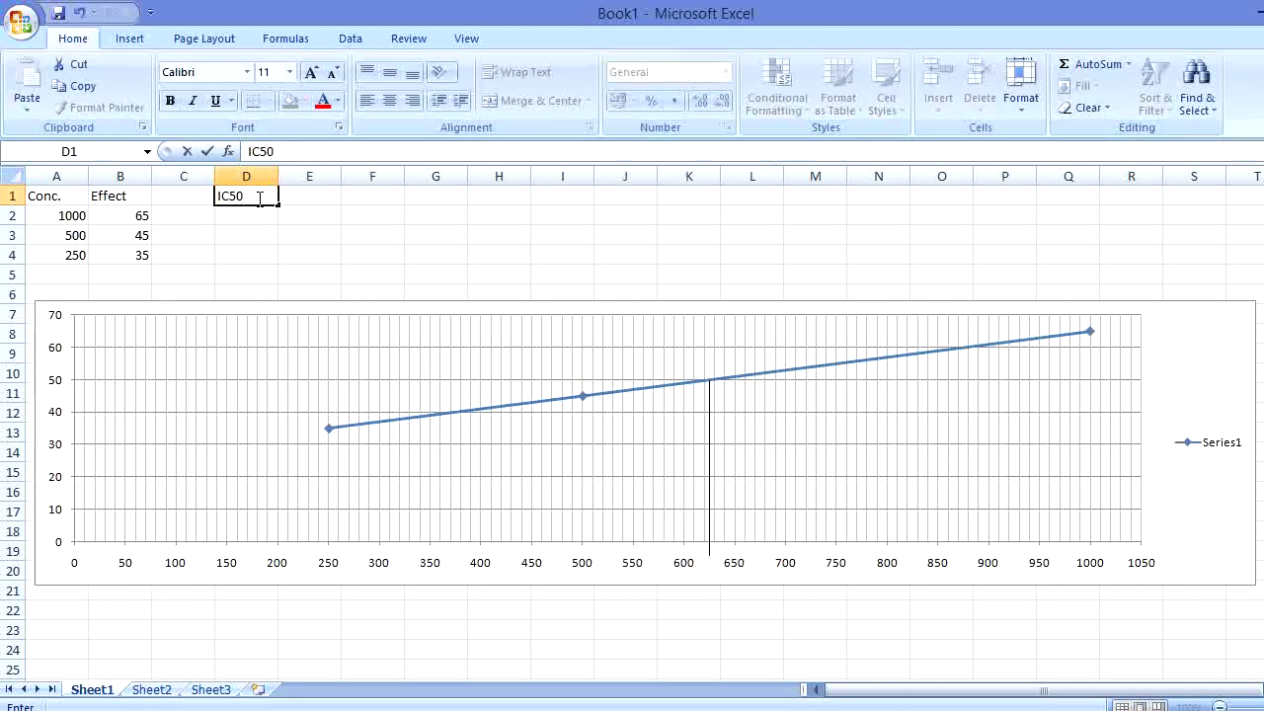
{"action": "key", "text": "Return"}
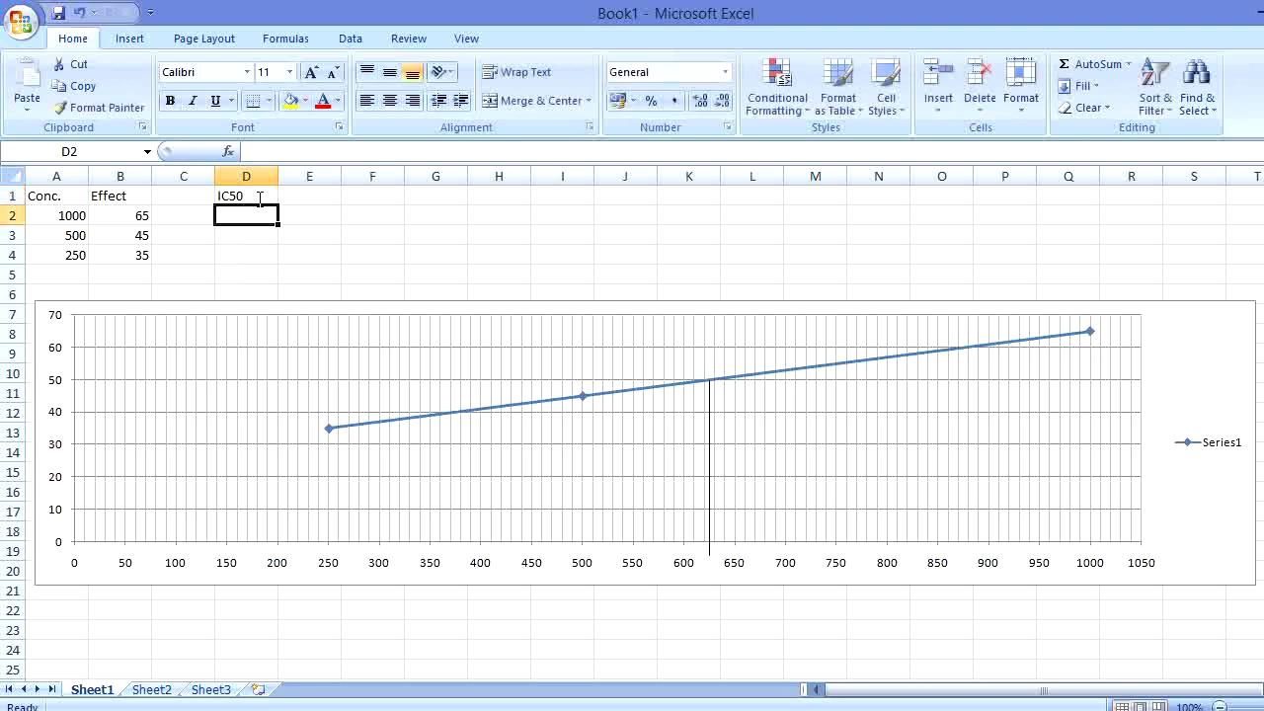
{"action": "key", "text": "Return"}
{"action": "key", "text": "Up"}
{"action": "type", "text": "6"}
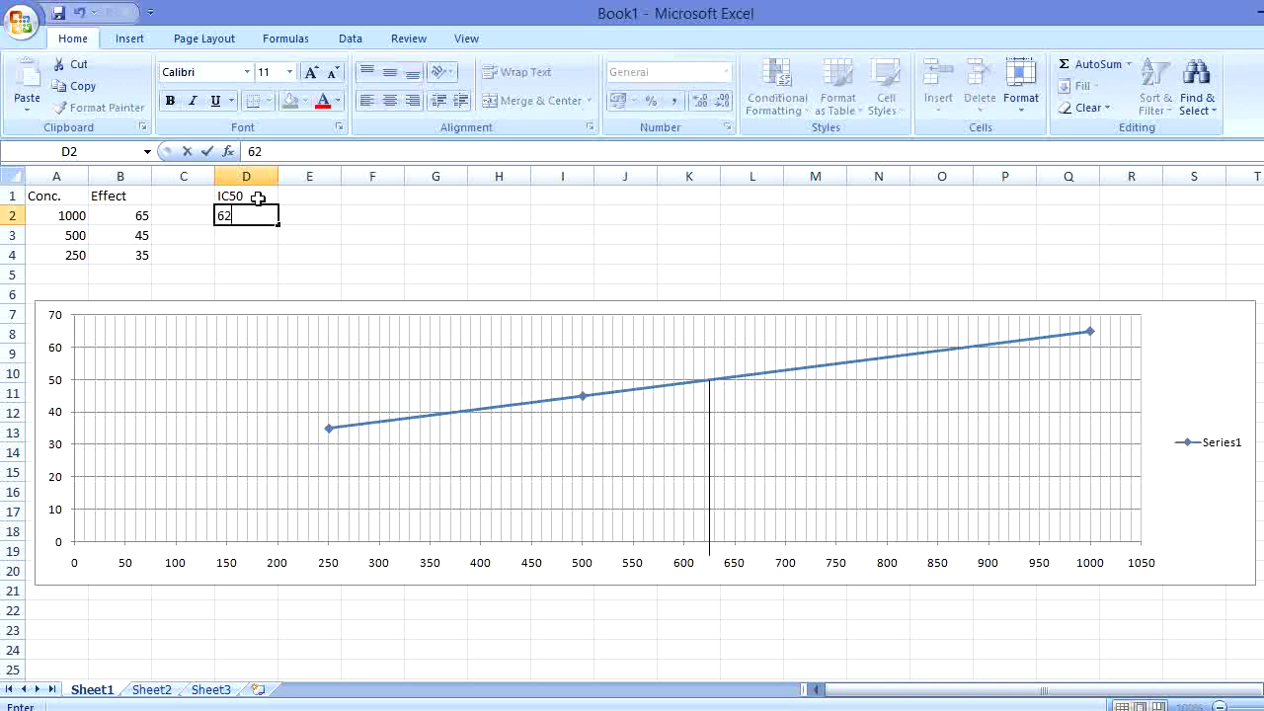
{"action": "type", "text": "25"}
{"action": "left_click", "coordinate": [334, 237]}
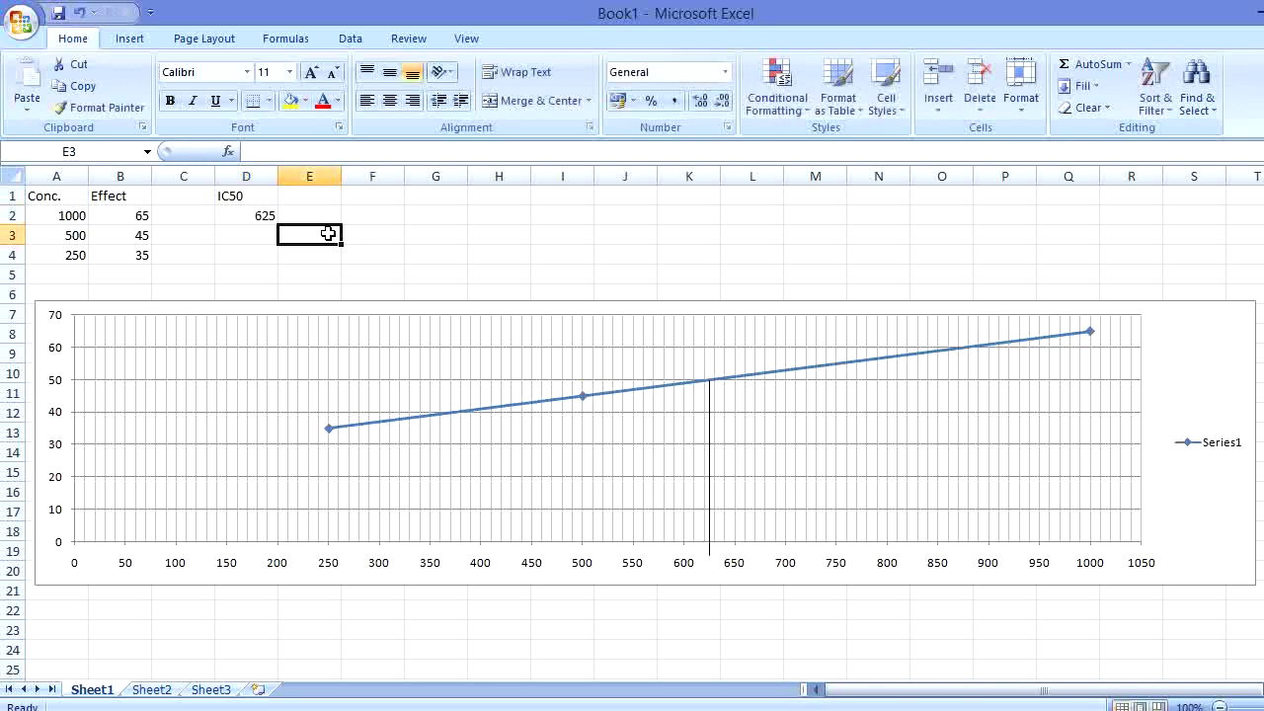
{"action": "left_click", "coordinate": [221, 194]}
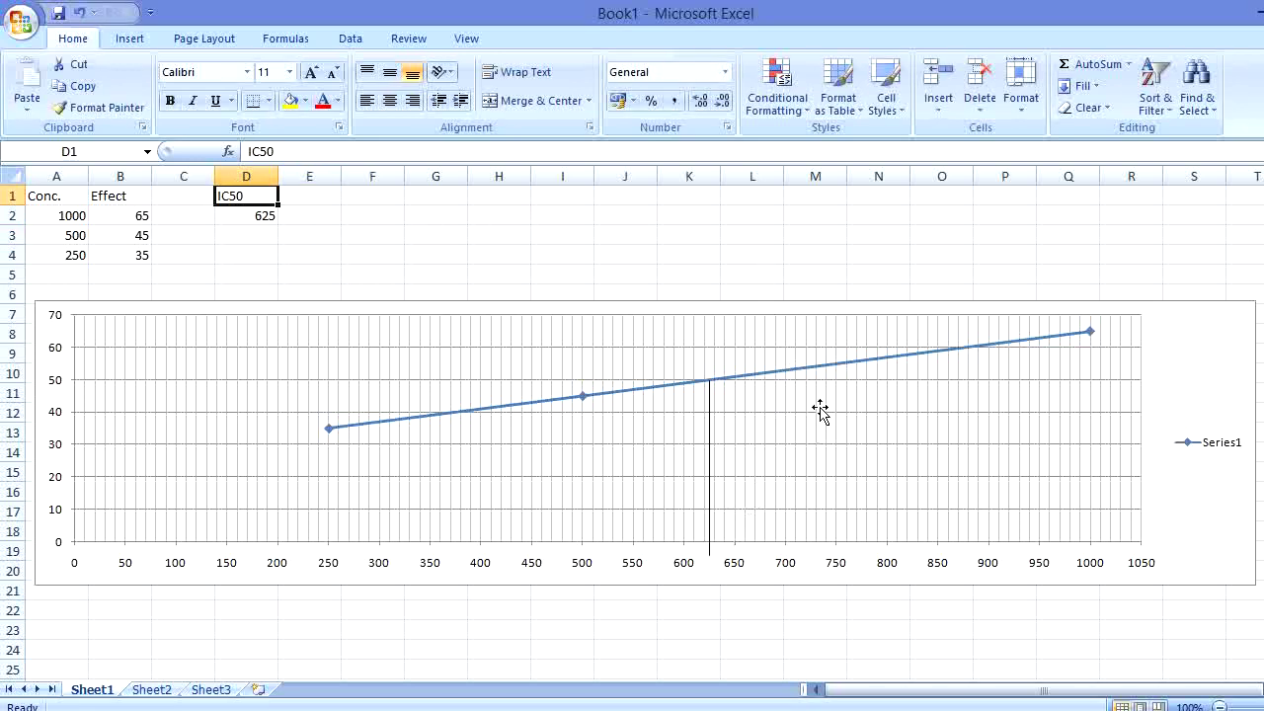
Add a linear trendline to the chart series and display its equation on the chart
{"action": "left_click", "coordinate": [776, 381]}
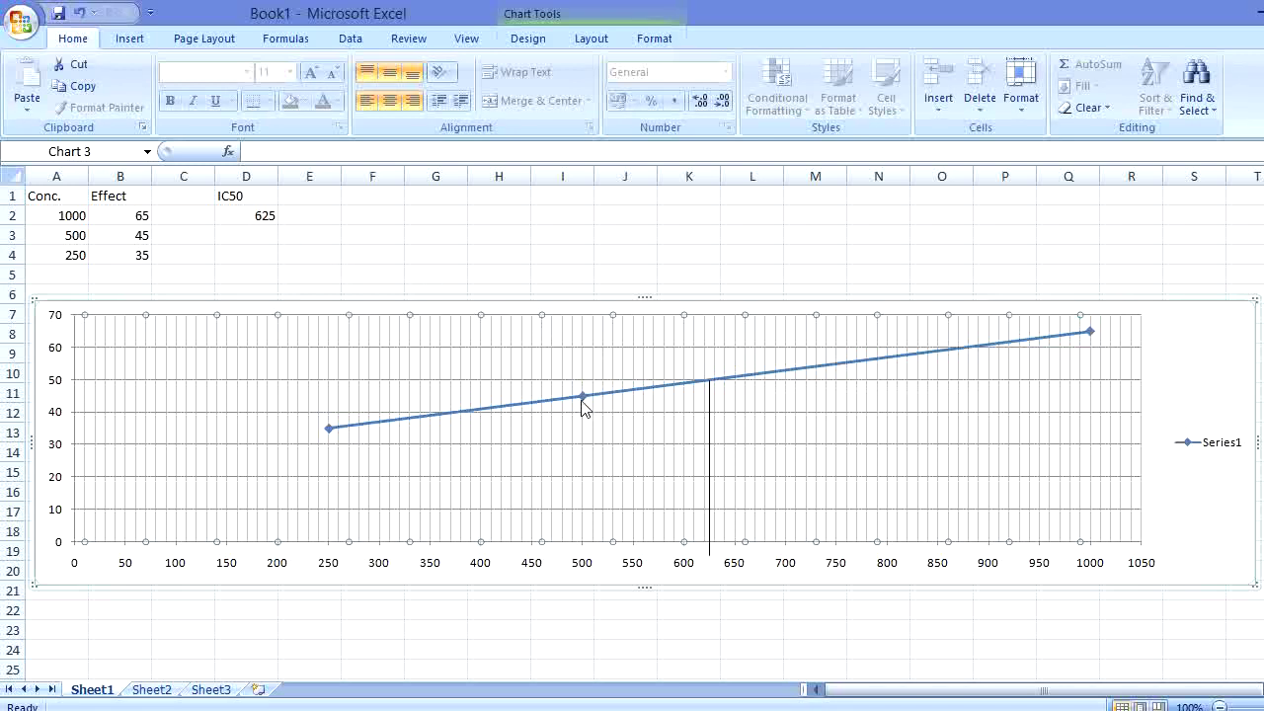
{"action": "left_click", "coordinate": [591, 41]}
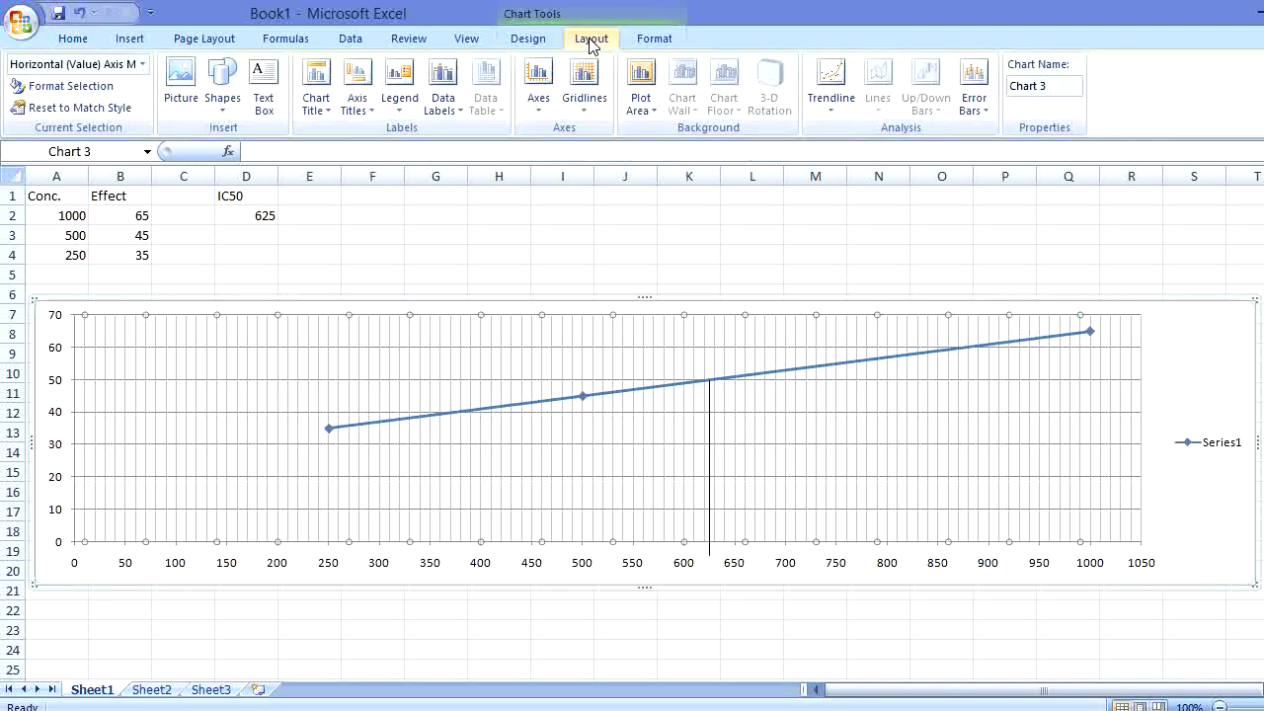
{"action": "left_click", "coordinate": [841, 117]}
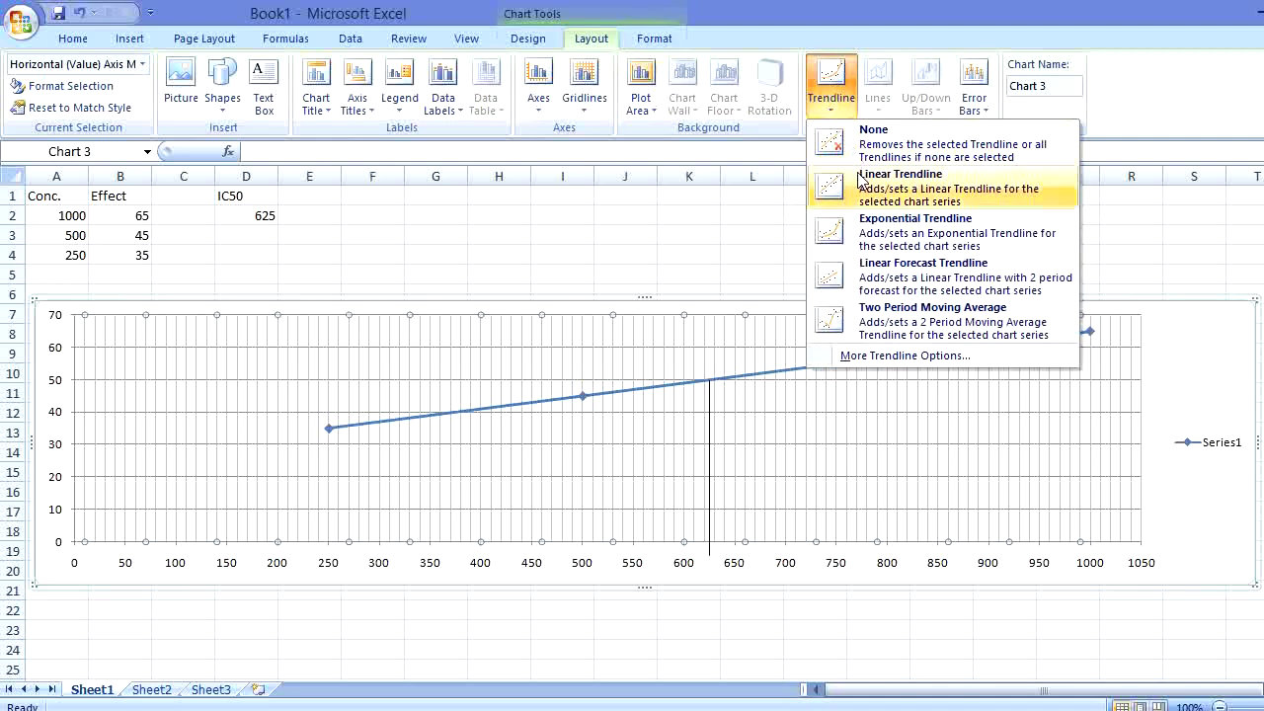
{"action": "left_click", "coordinate": [885, 356]}
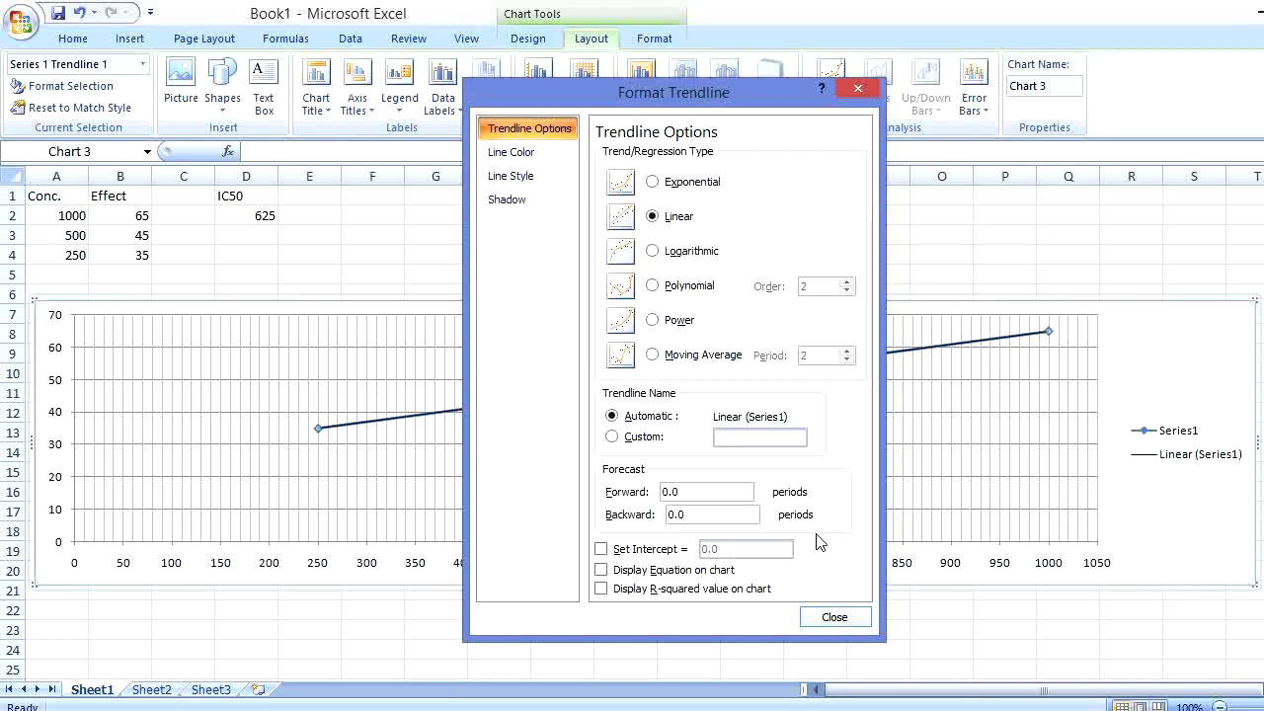
{"action": "left_click", "coordinate": [602, 571]}
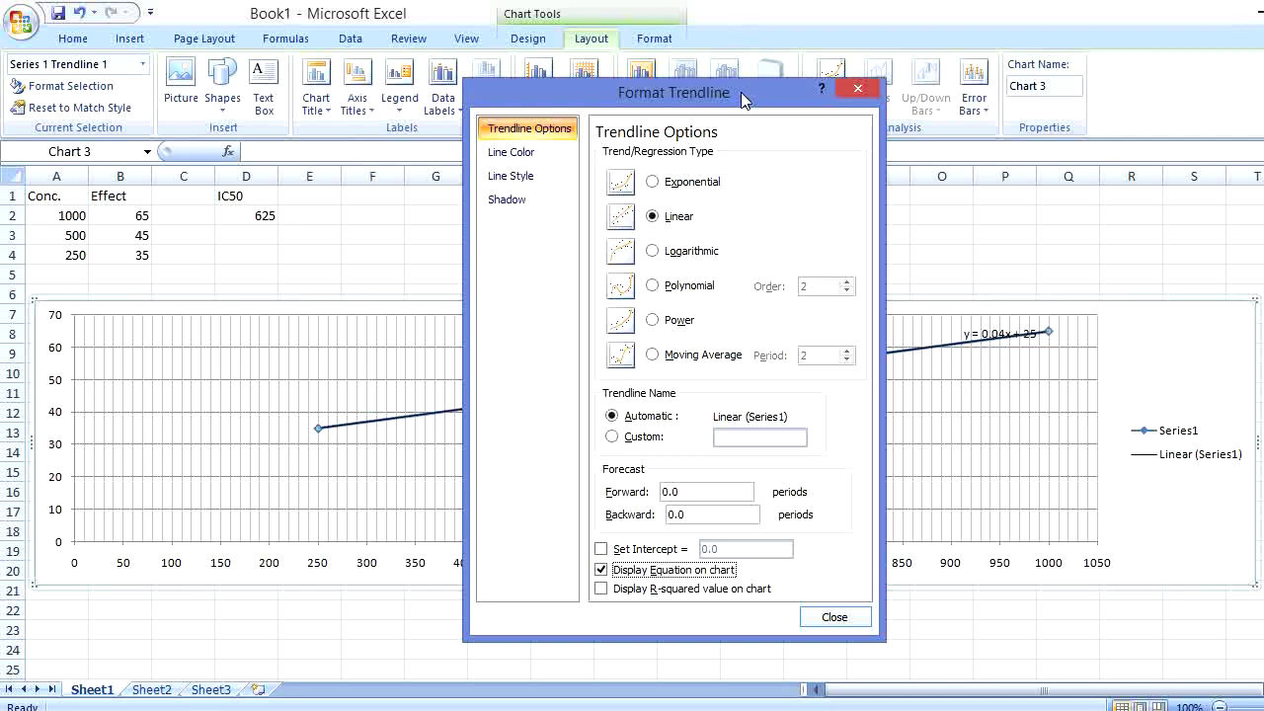
{"action": "left_click_drag", "start_coordinate": [744, 100], "coordinate": [565, 65]}
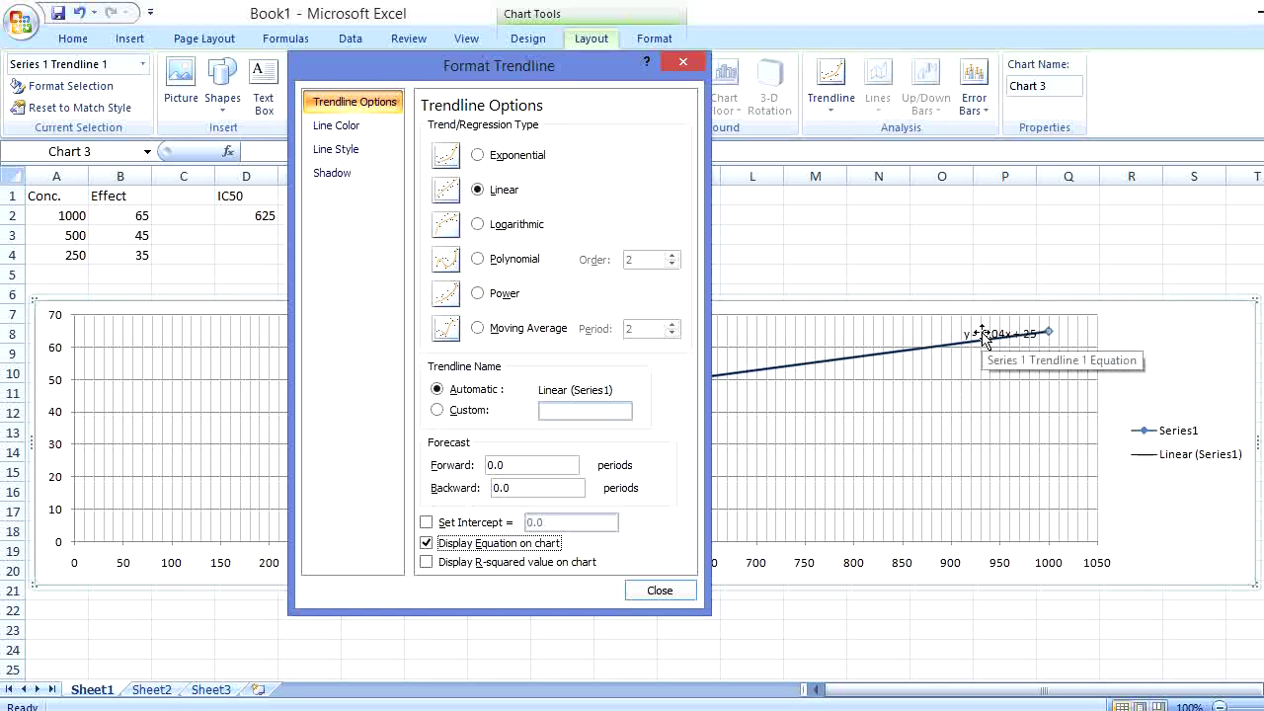
{"action": "left_click", "coordinate": [661, 590]}
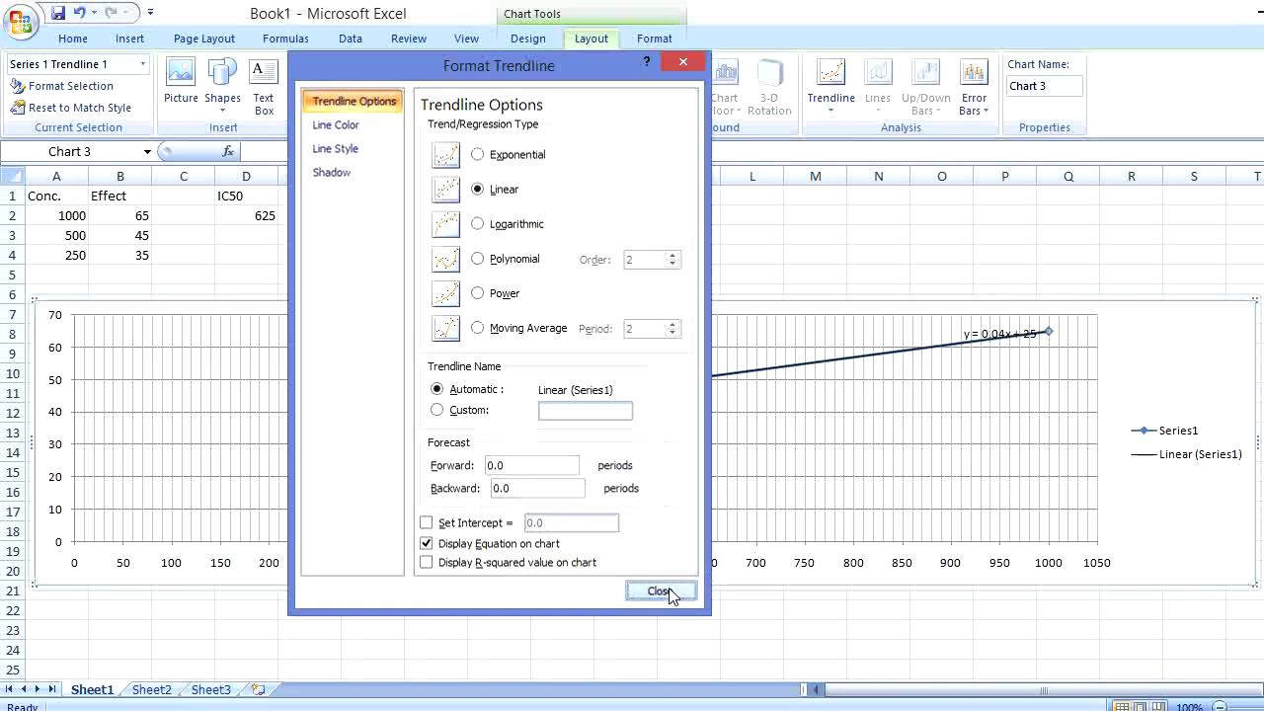
Move the trendline equation label out of the plot area to the blank space above the chart legend
{"action": "left_click_drag", "start_coordinate": [999, 334], "coordinate": [945, 412]}
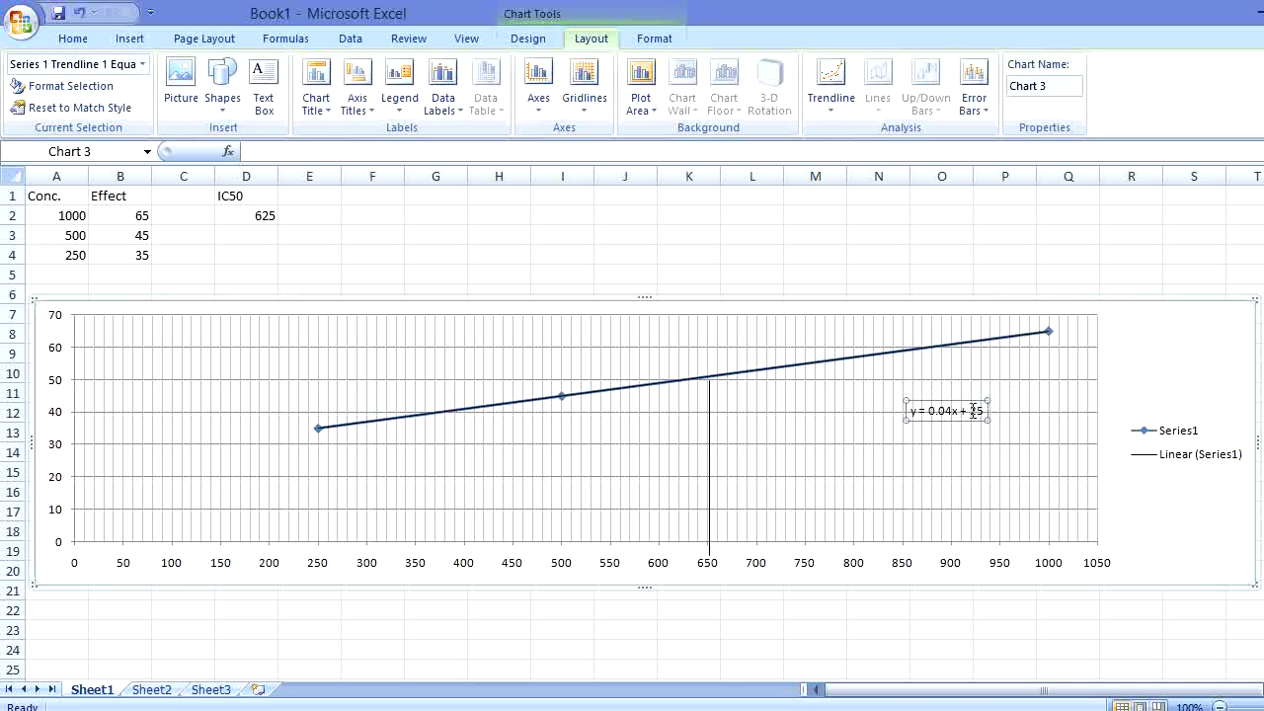
{"action": "left_click", "coordinate": [932, 410]}
{"action": "left_click_drag", "start_coordinate": [910, 403], "coordinate": [1125, 334]}
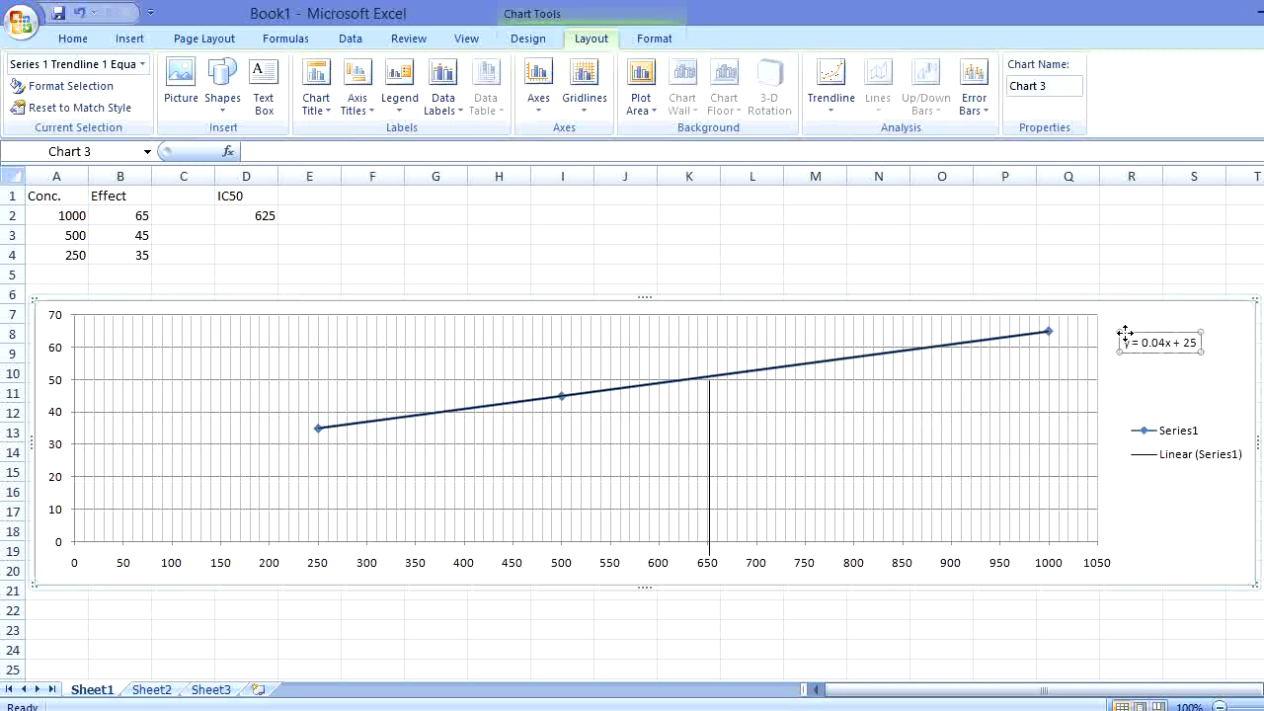
Set the font size of the trendline equation label to 14
{"action": "left_click", "coordinate": [1193, 342]}
{"action": "triple_click", "coordinate": [1195, 344]}
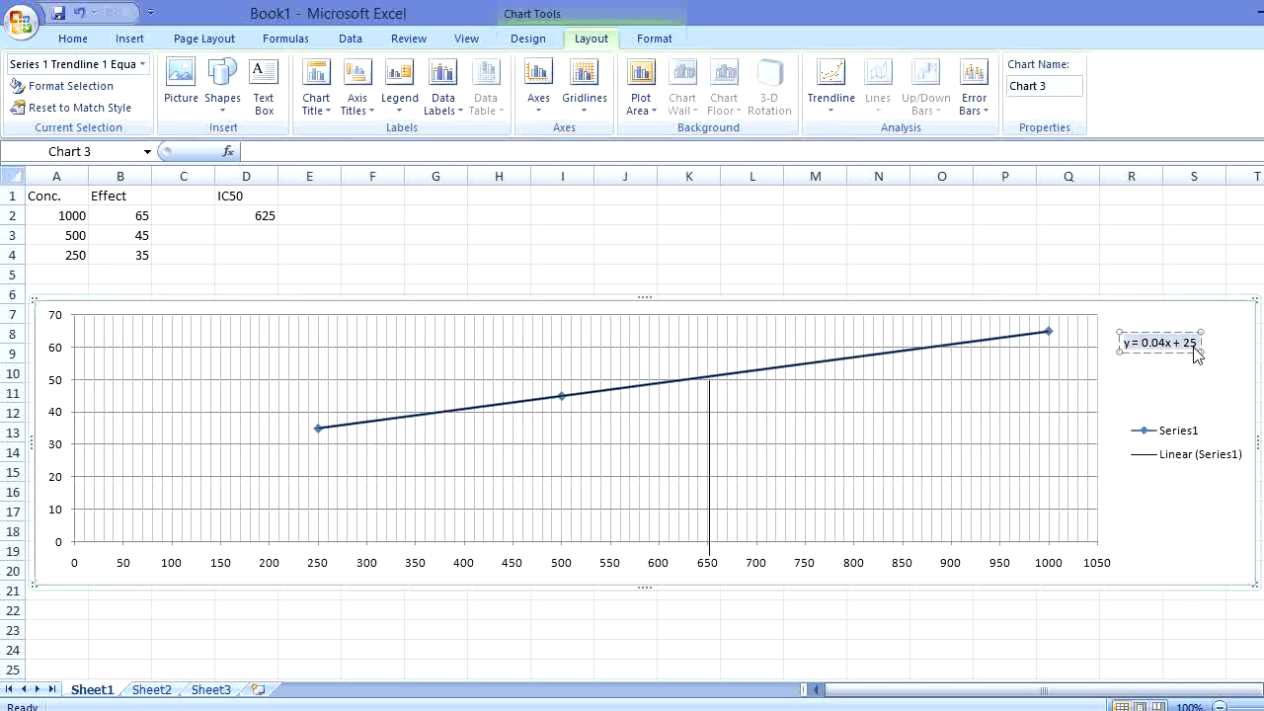
{"action": "left_click", "coordinate": [72, 37]}
{"action": "left_click", "coordinate": [290, 72]}
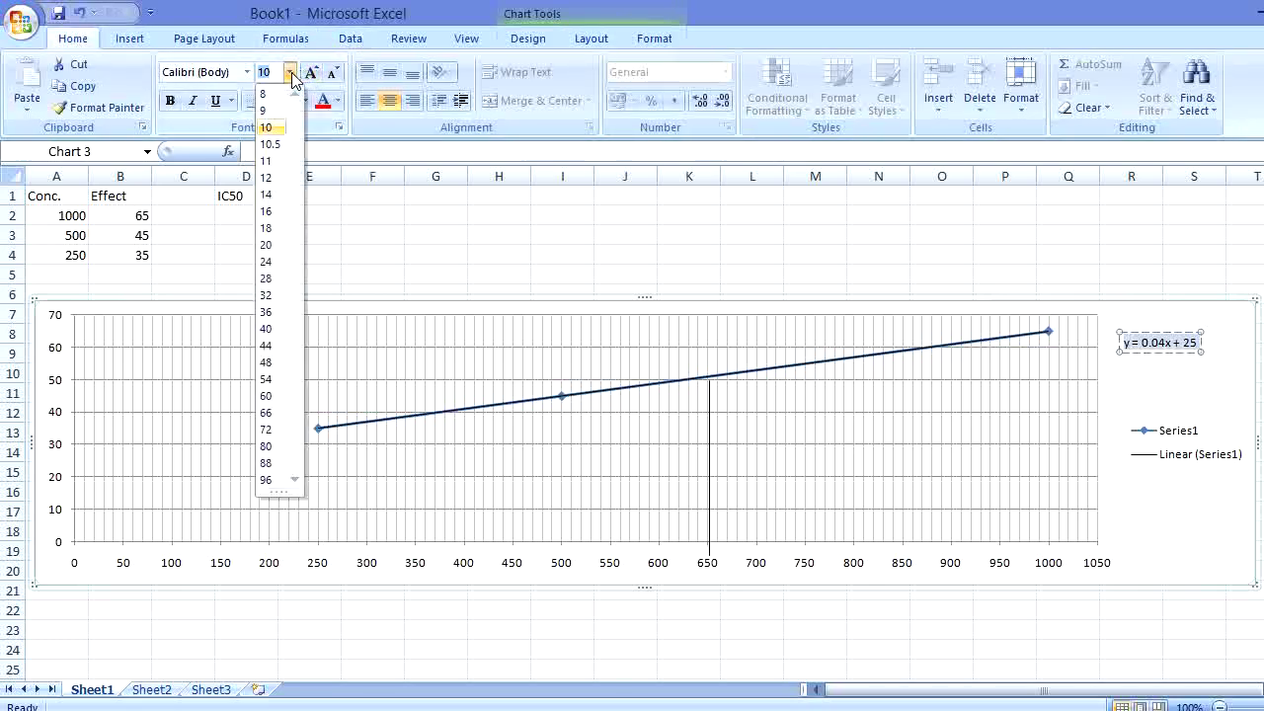
{"action": "left_click", "coordinate": [268, 194]}
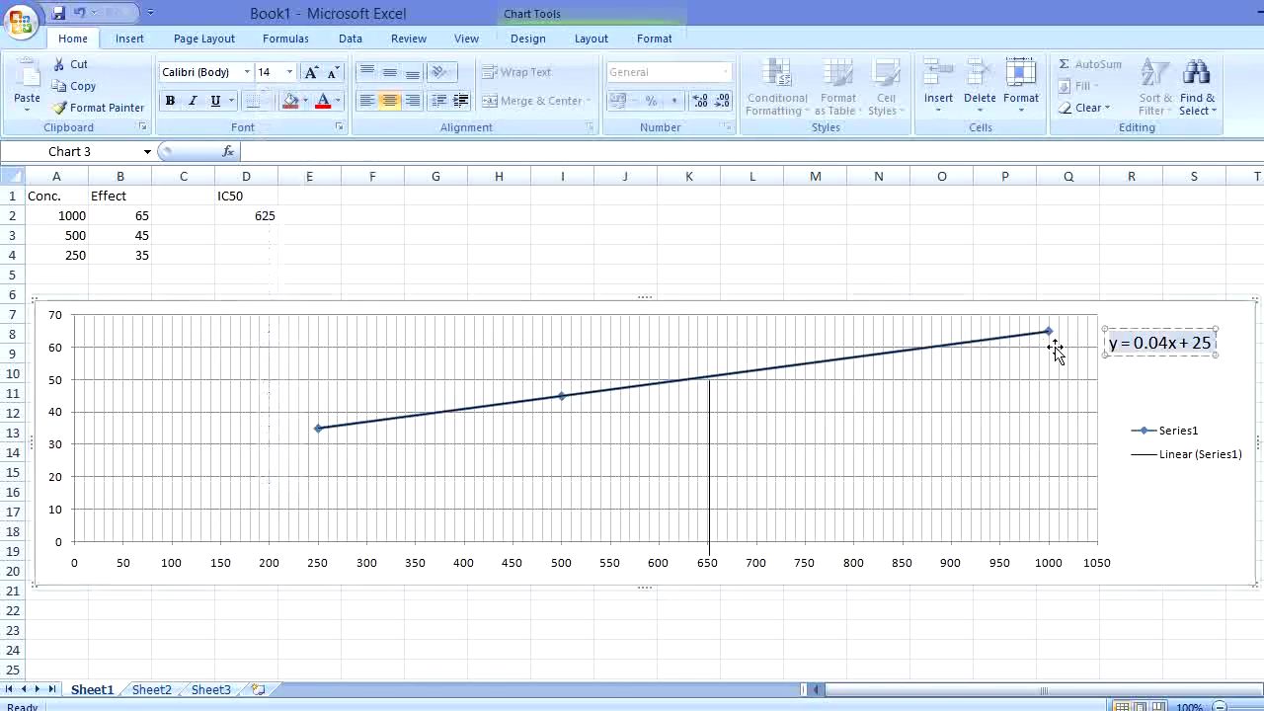
Copy the full text of the trendline equation from its chart label
{"action": "right_click", "coordinate": [1183, 348]}
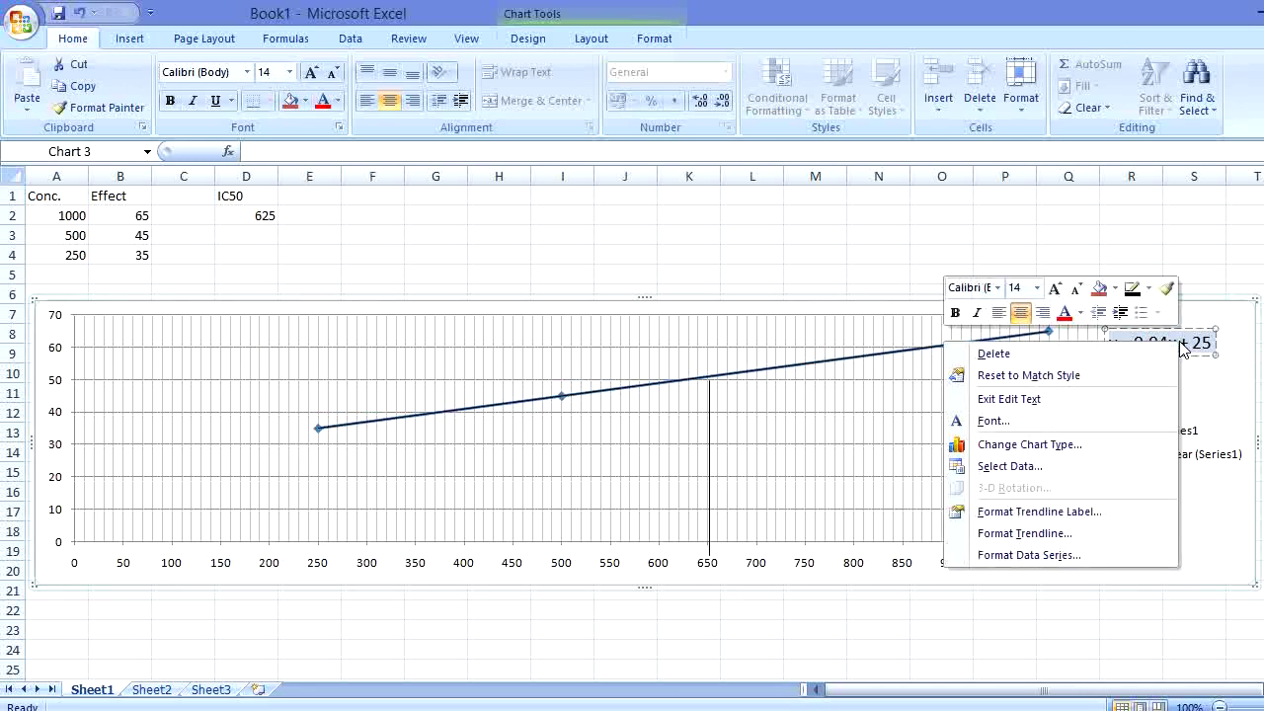
{"action": "left_click", "coordinate": [1205, 373]}
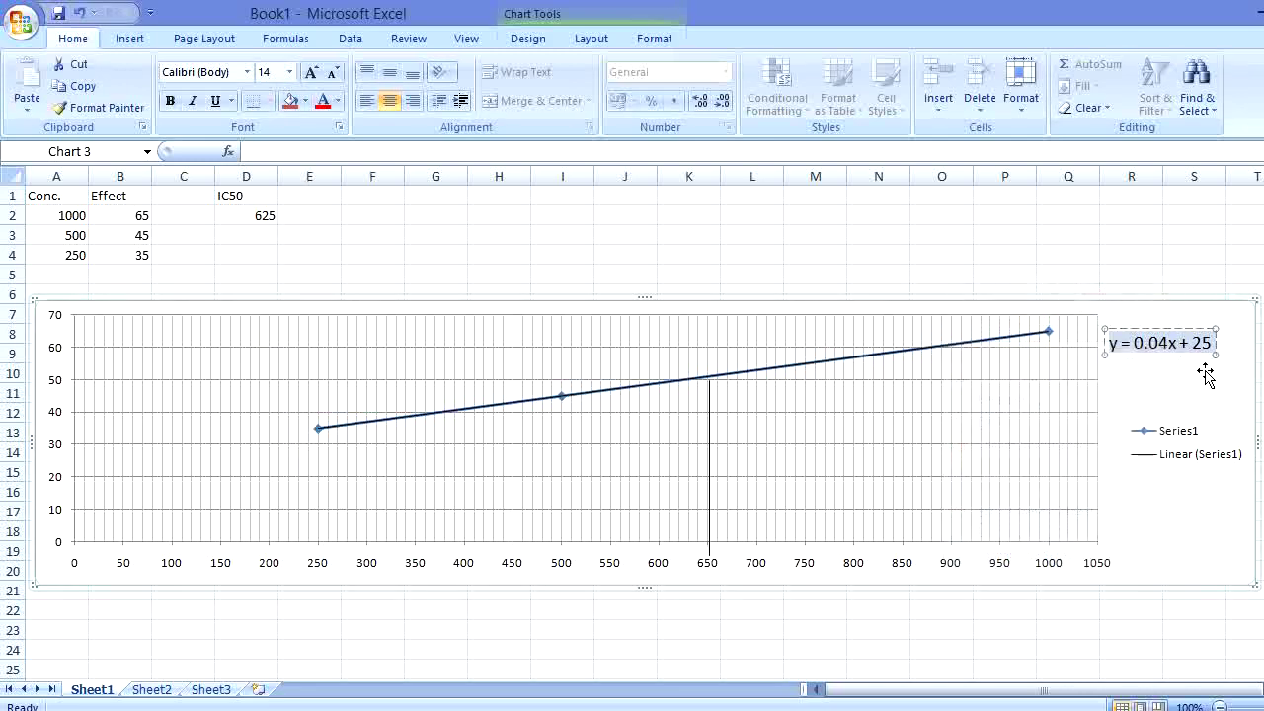
{"action": "right_click", "coordinate": [1188, 342]}
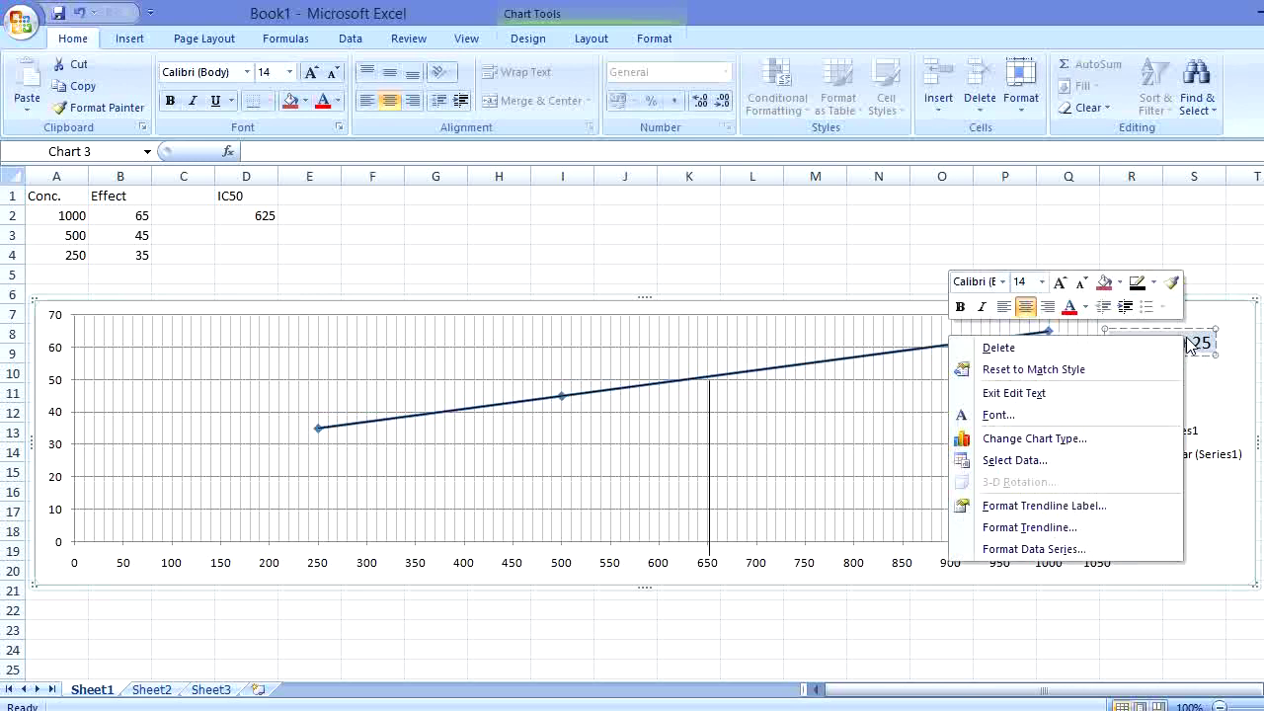
{"action": "left_click", "coordinate": [1196, 343]}
{"action": "left_click", "coordinate": [1204, 343]}
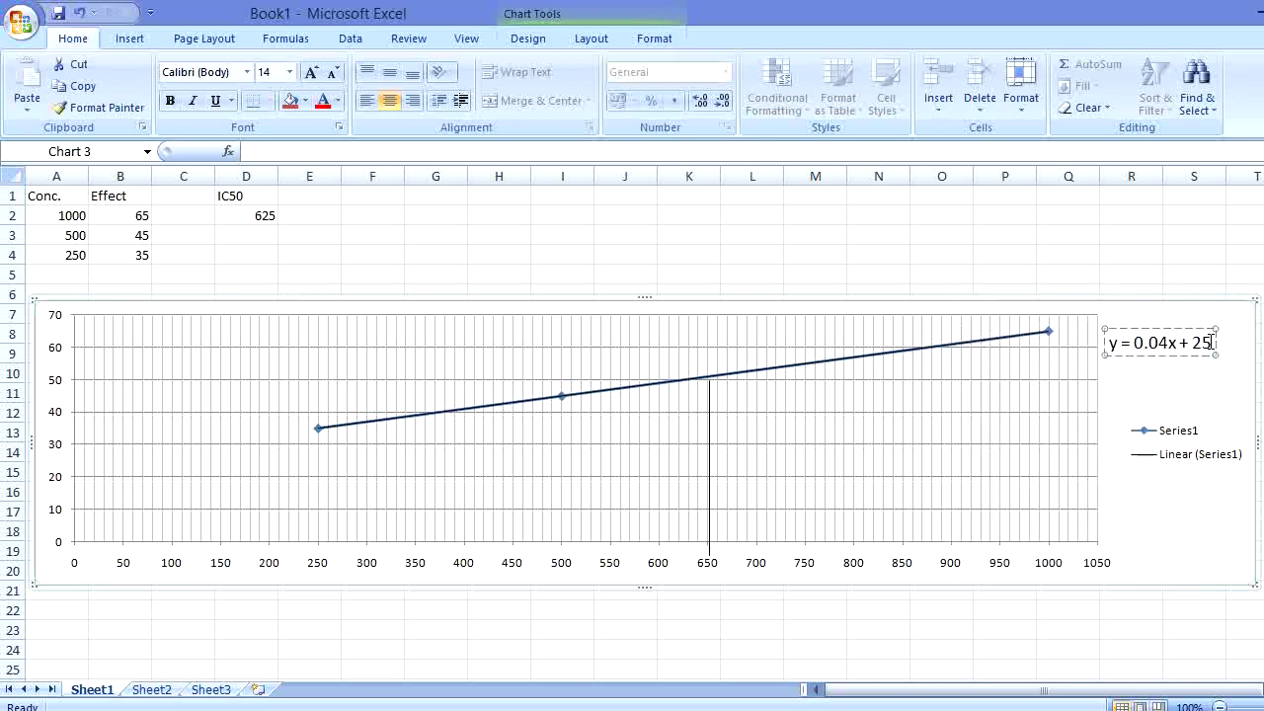
{"action": "left_click_drag", "start_coordinate": [1210, 343], "coordinate": [1102, 351]}
{"action": "key", "text": "ctrl+c"}
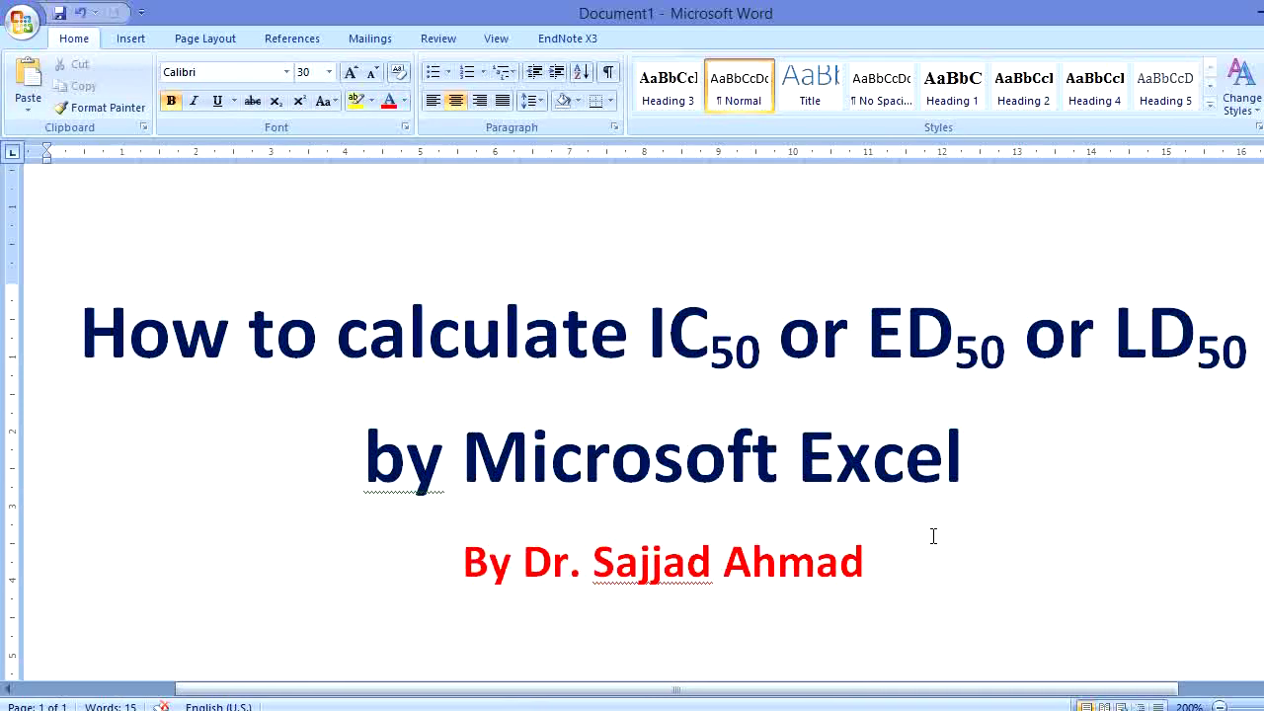
Switch to the Word document and replace all of its title text with the copied trendline equation
{"action": "key", "text": "ctrl+a"}
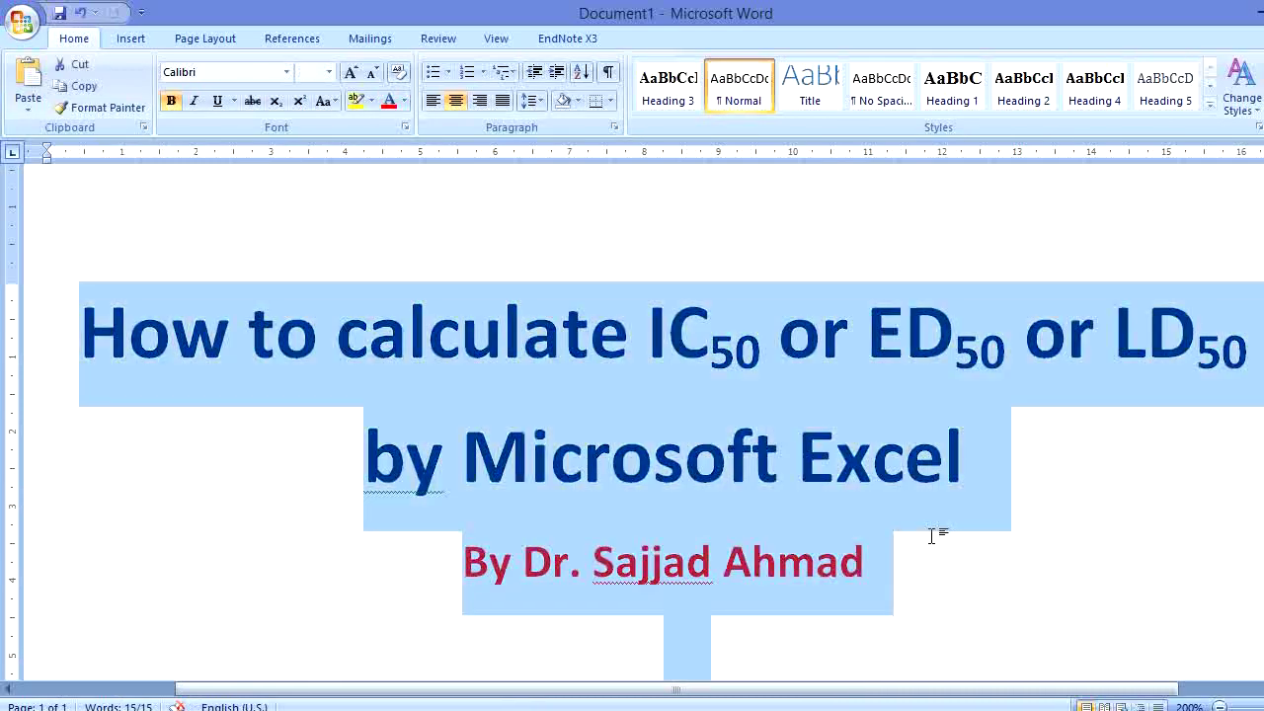
{"action": "key", "text": "Delete"}
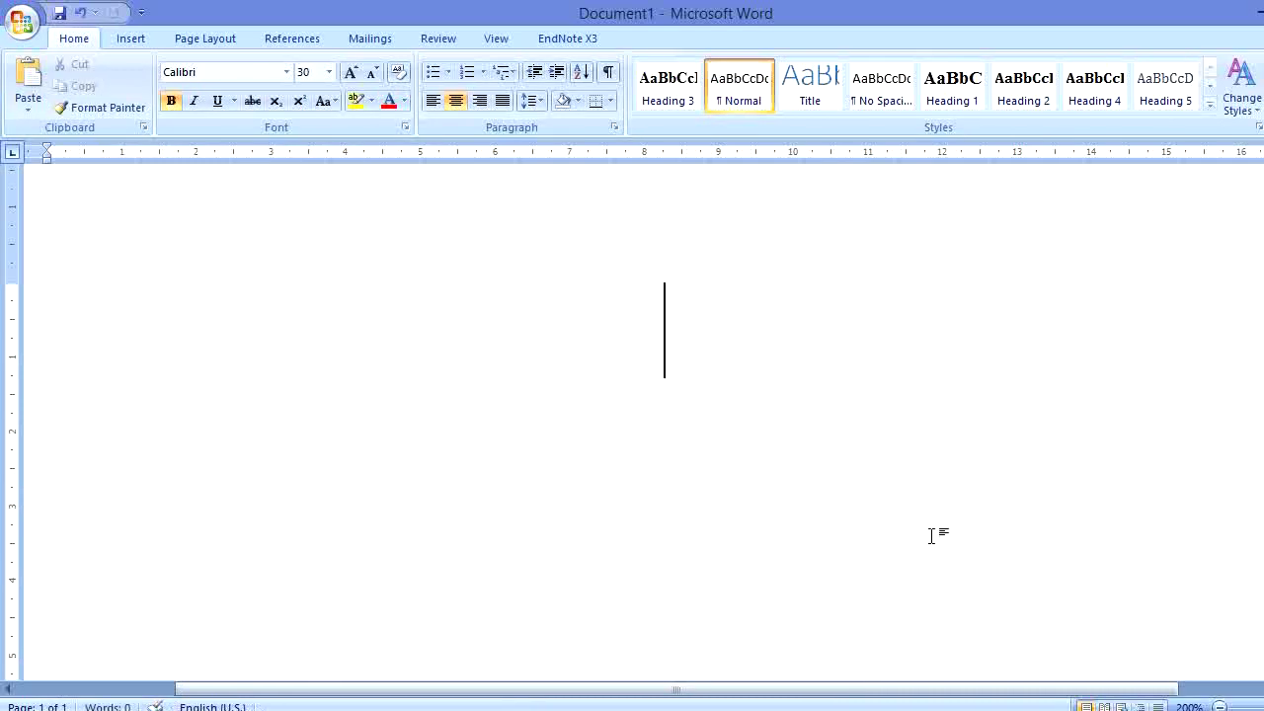
{"action": "key", "text": "ctrl+v"}
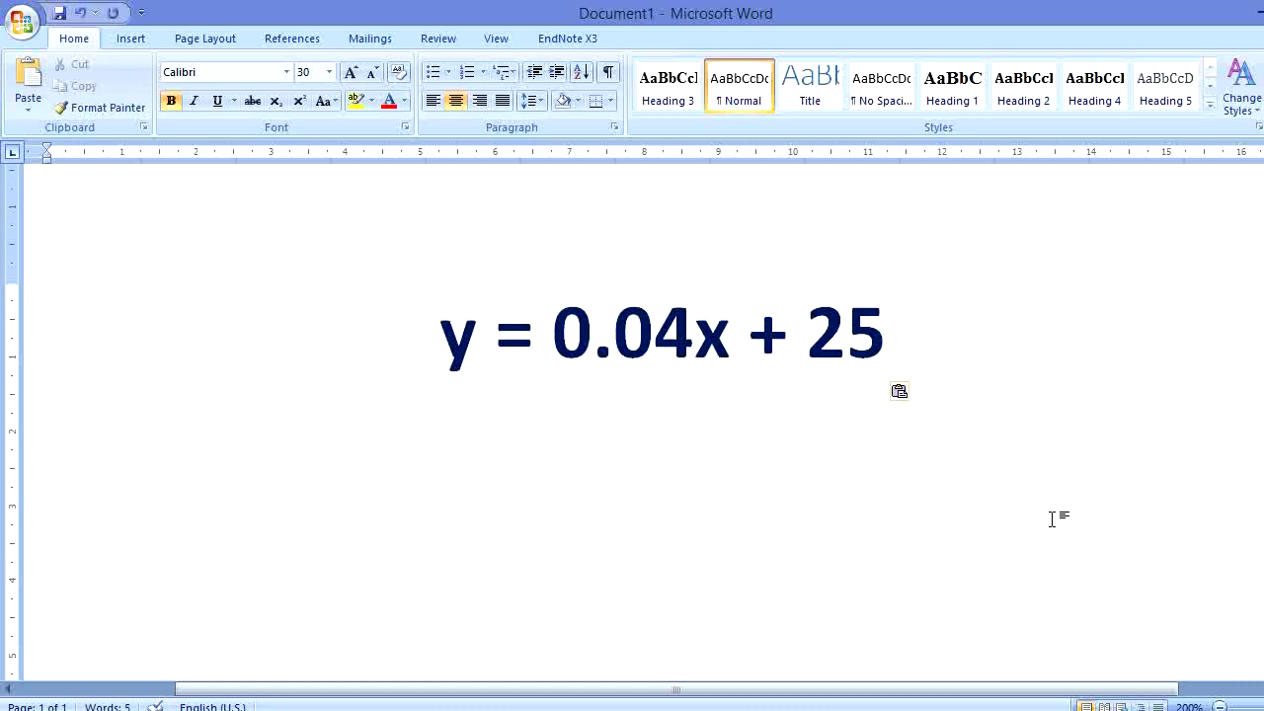
Reduce the font size of the whole document, including the pasted equation, to 21
{"action": "key", "text": "ctrl+a"}
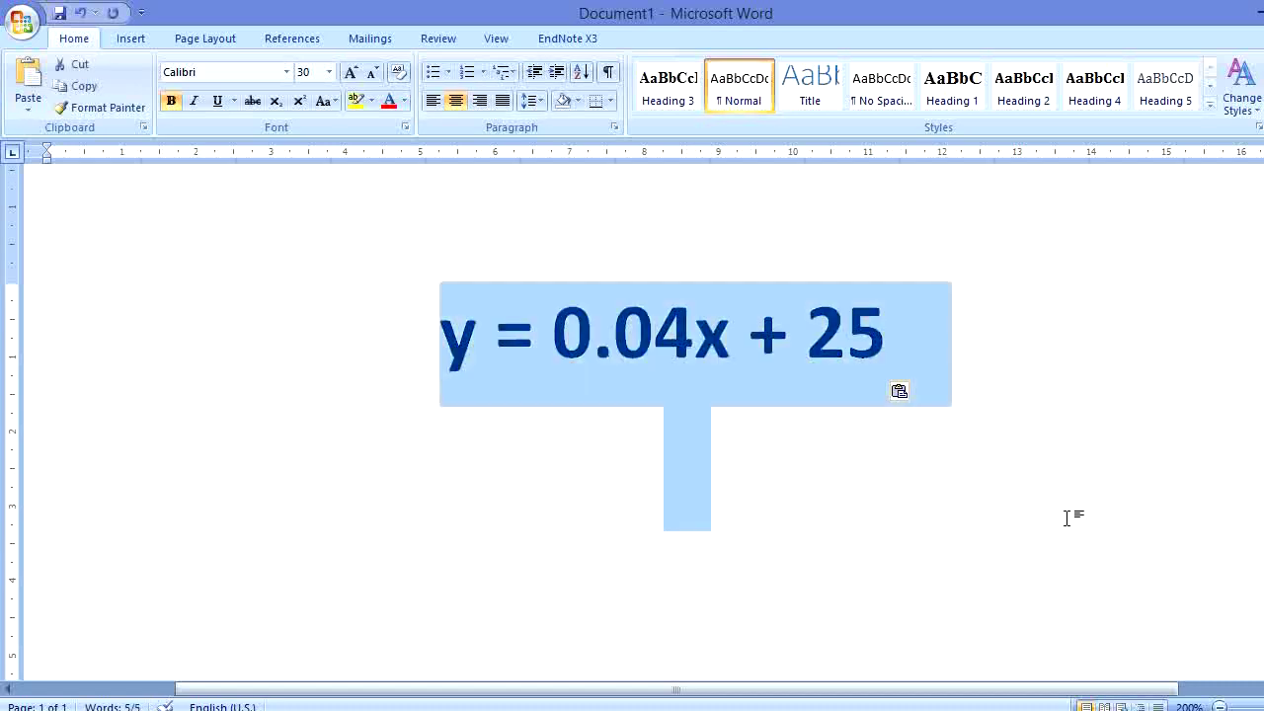
{"action": "key", "text": "ctrl+bracketleft"}
{"action": "key", "text": "ctrl+bracketleft"}
{"action": "key", "text": "ctrl+bracketleft"}
{"action": "key", "text": "ctrl+bracketleft"}
{"action": "key", "text": "ctrl+bracketleft"}
{"action": "key", "text": "ctrl+bracketleft"}
{"action": "key", "text": "ctrl+bracketleft"}
{"action": "key", "text": "ctrl+bracketleft"}
{"action": "key", "text": "ctrl+bracketleft"}
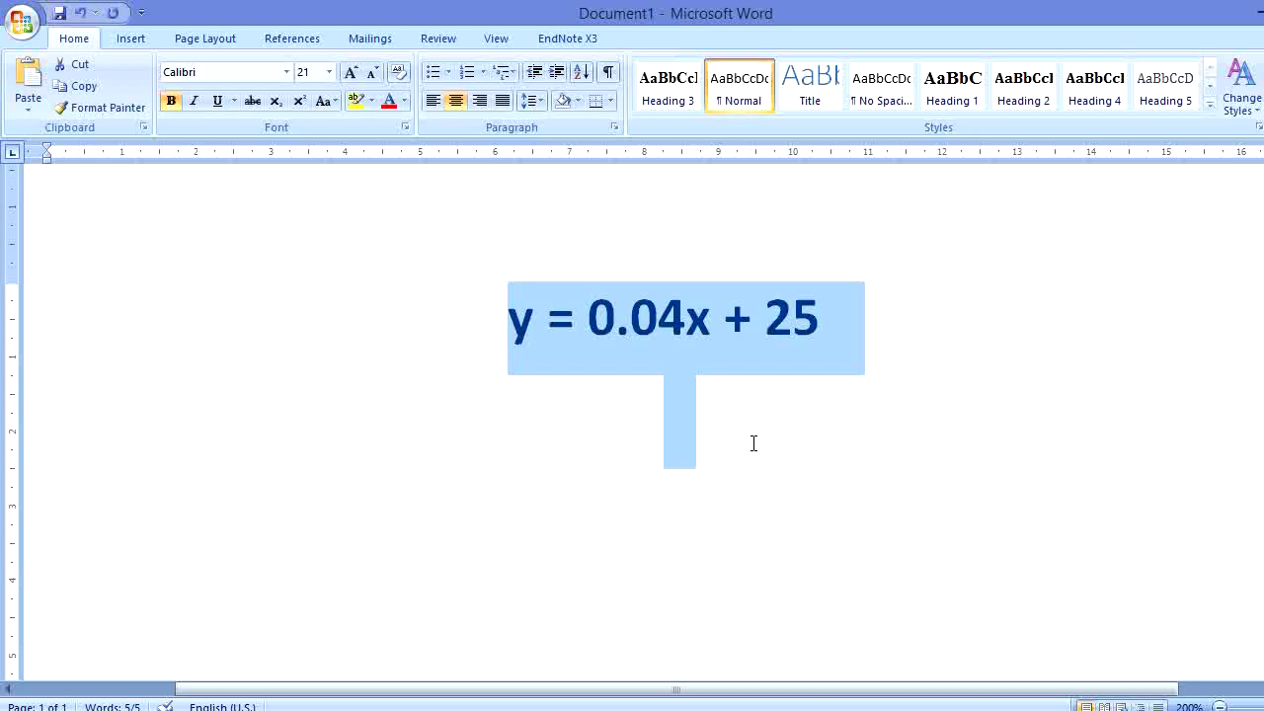
Write the equation with y replaced by 50, "50 = 0.04X + 25", on the empty line below the trendline equation
{"action": "left_click", "coordinate": [753, 443]}
{"action": "key", "text": "ctrl+l"}
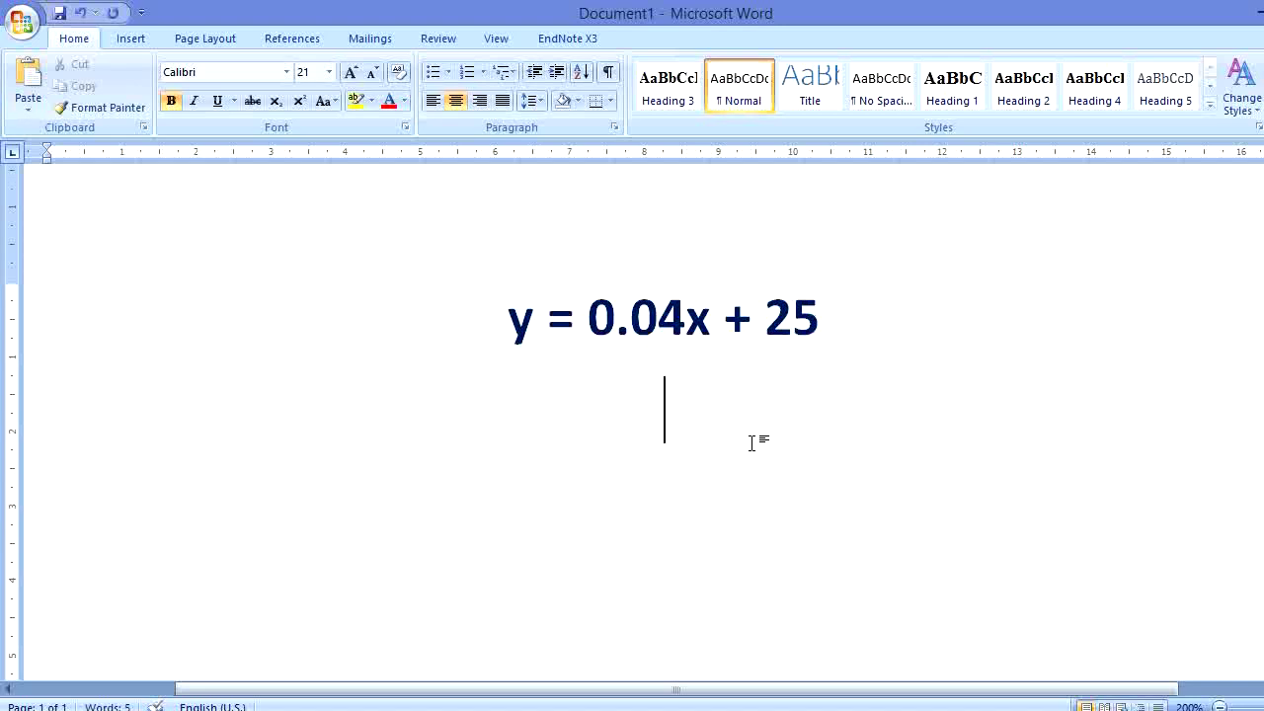
{"action": "type", "text": "Y"}
{"action": "key", "text": "BackSpace"}
{"action": "type", "text": "50"}
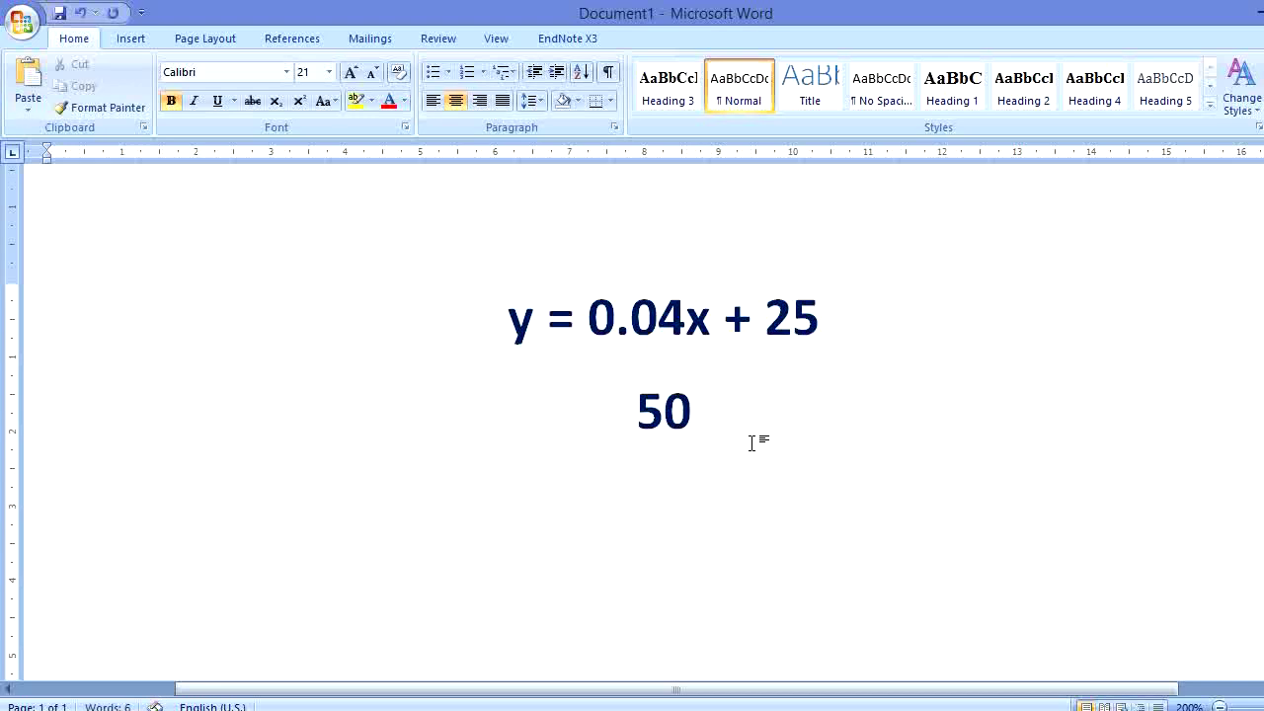
{"action": "type", "text": " = 0"}
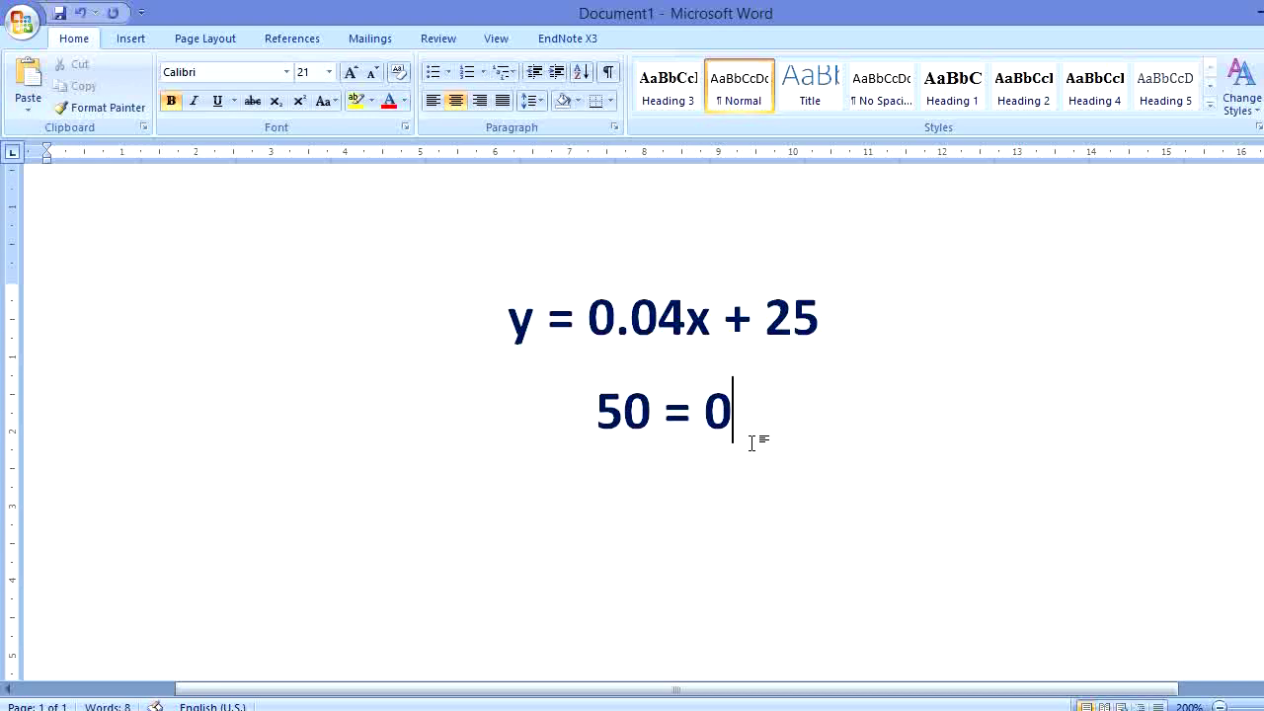
{"action": "type", "text": ".04"}
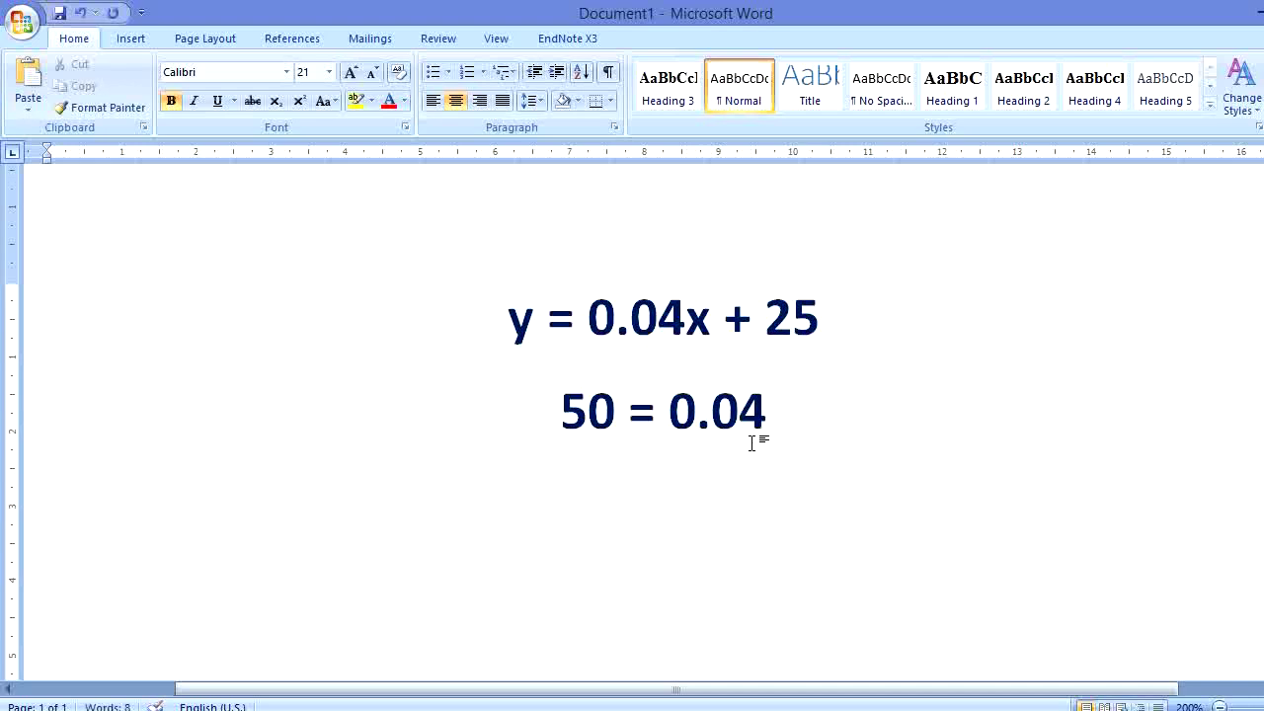
{"action": "type", "text": "X "}
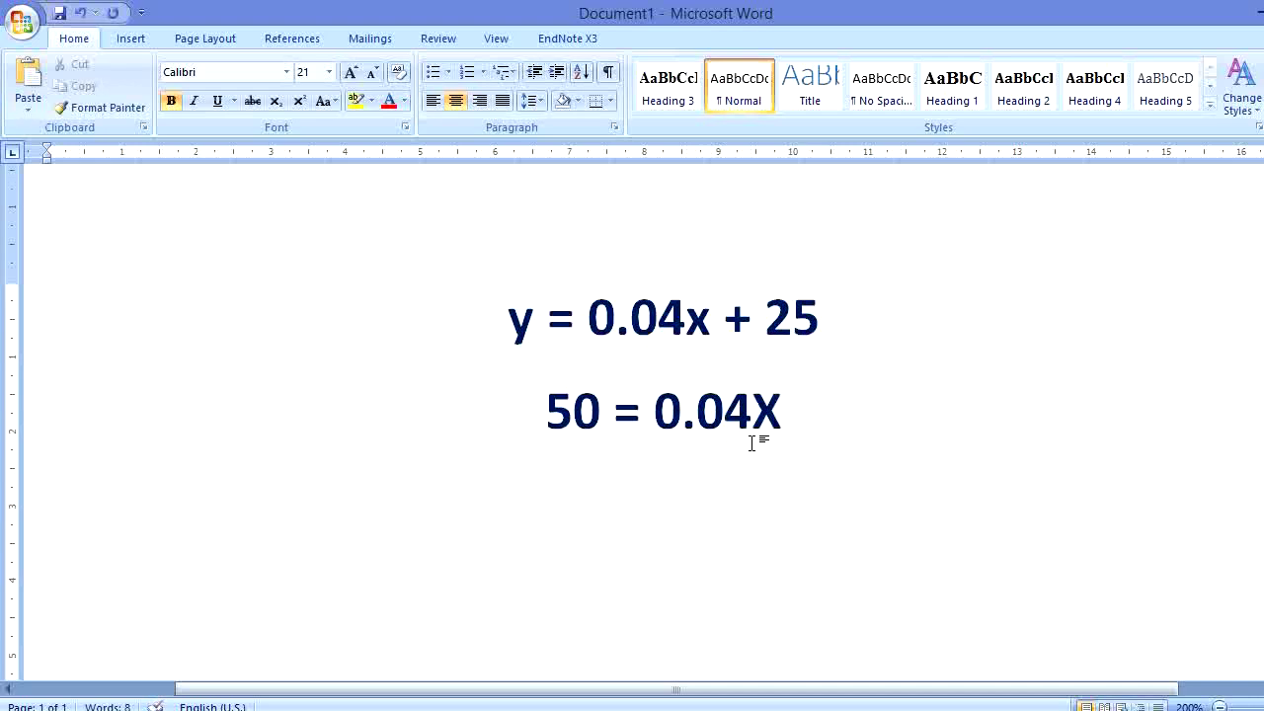
{"action": "type", "text": "+ 25"}
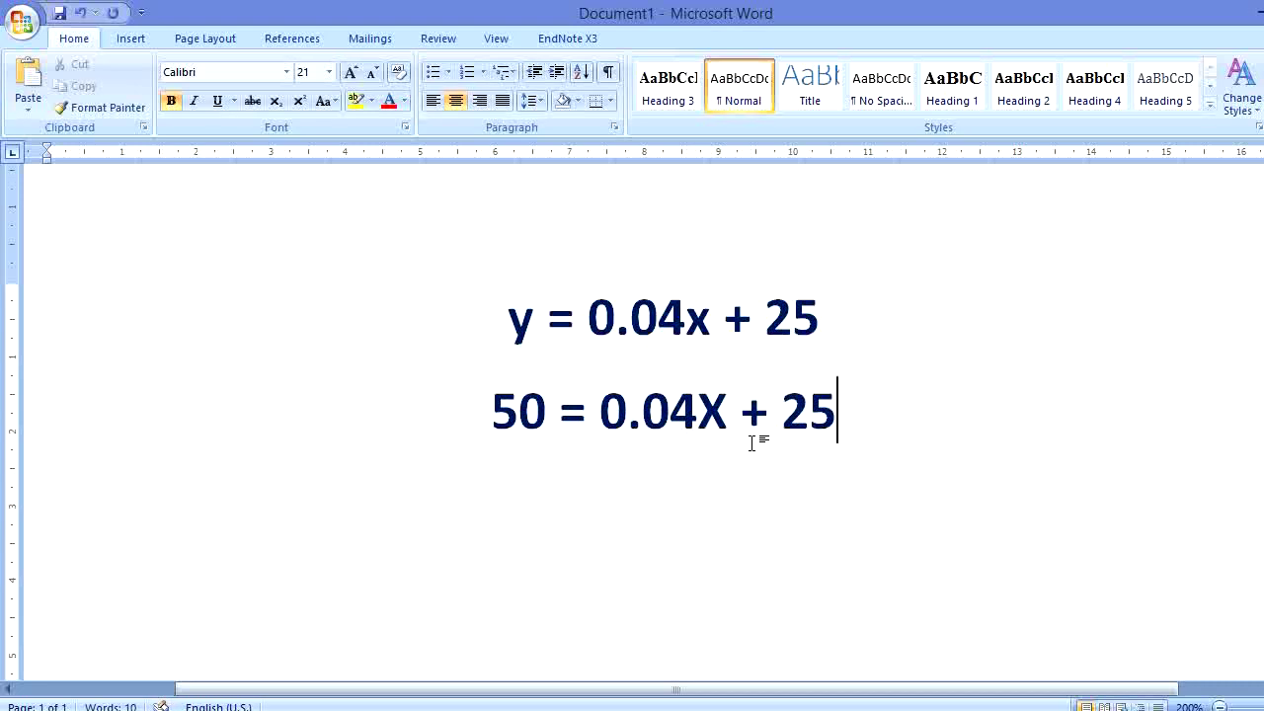
Start a third line below the substituted equation with the value "50"
{"action": "key", "text": "Return"}
{"action": "type", "text": "50"}
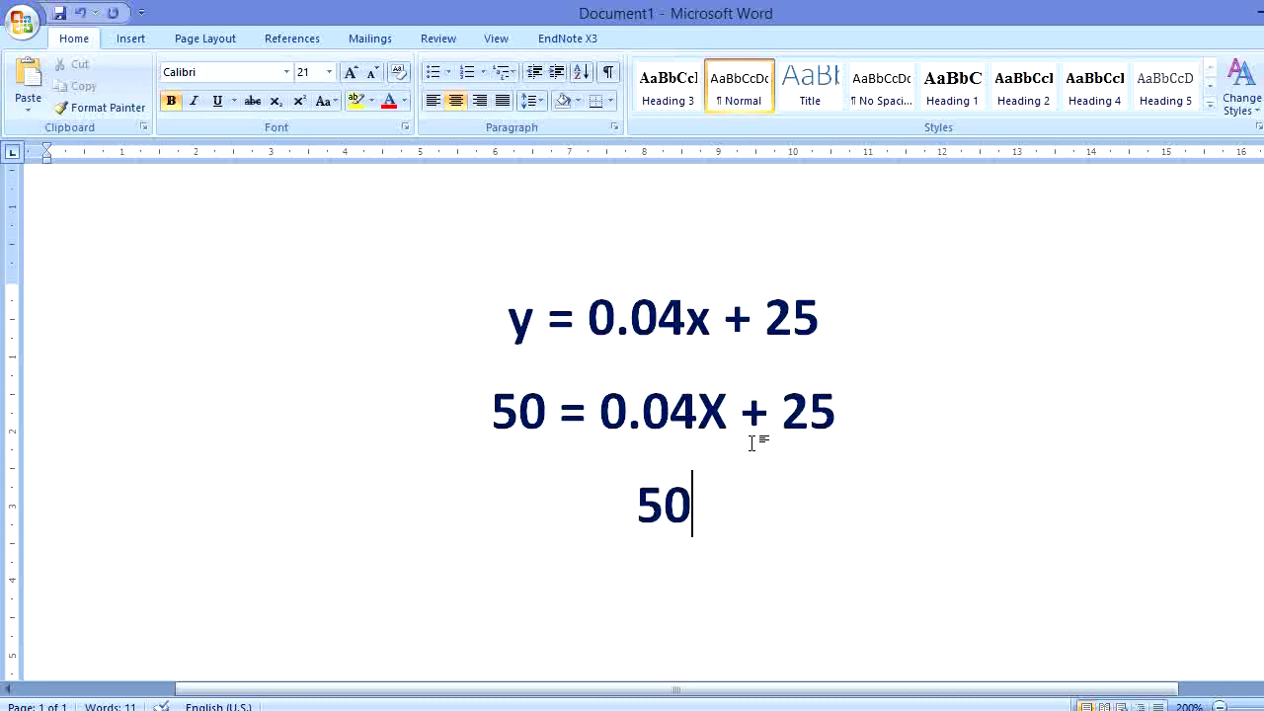
{"action": "type", "text": " ="}
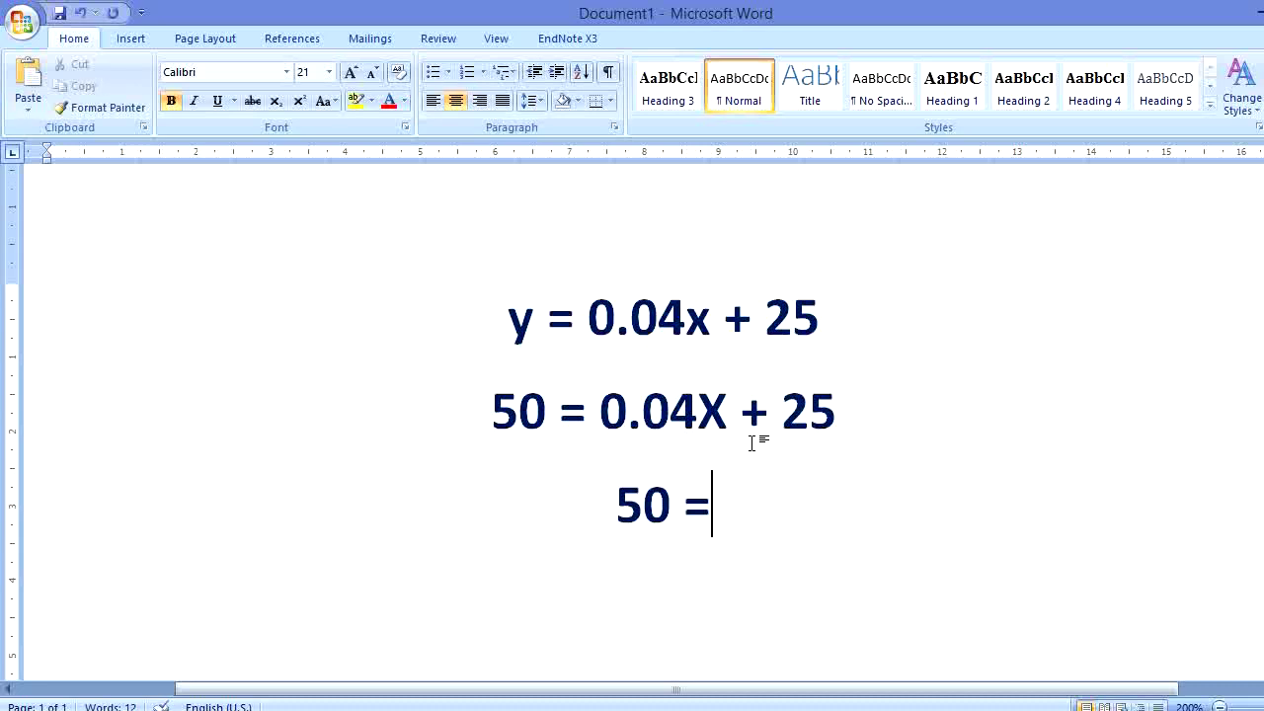
{"action": "key", "text": "BackSpace"}
{"action": "key", "text": "BackSpace"}
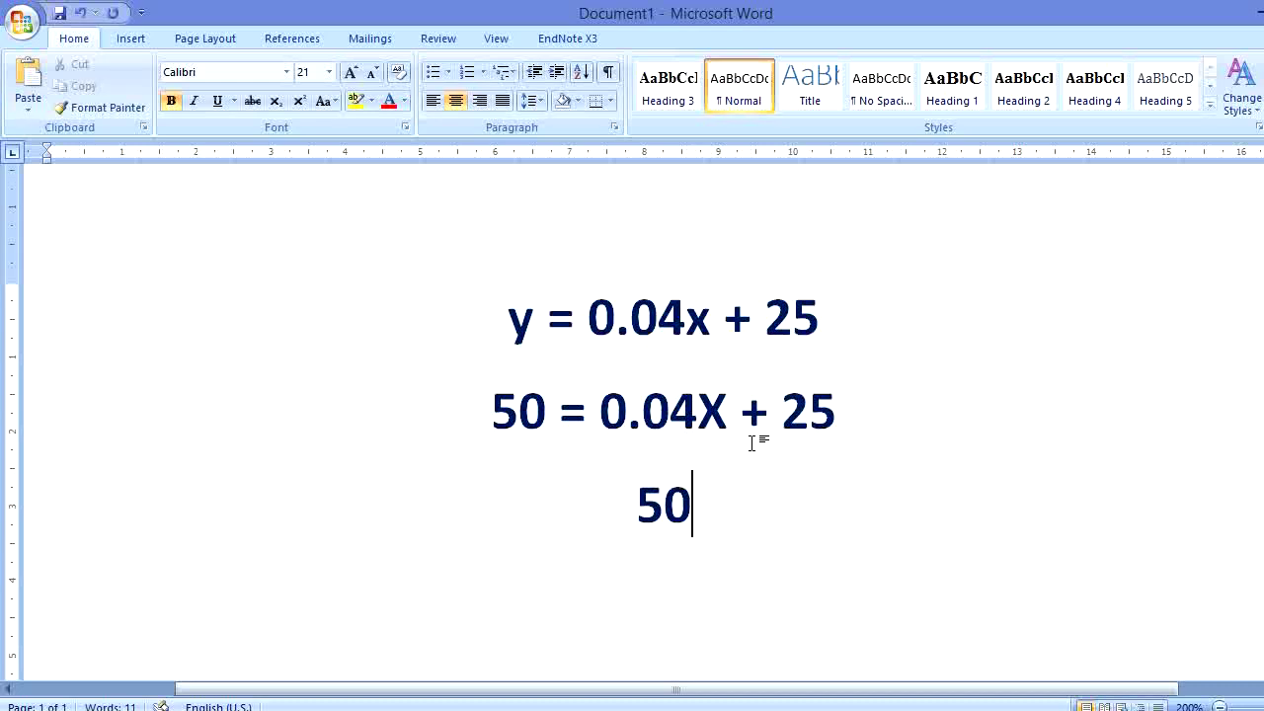